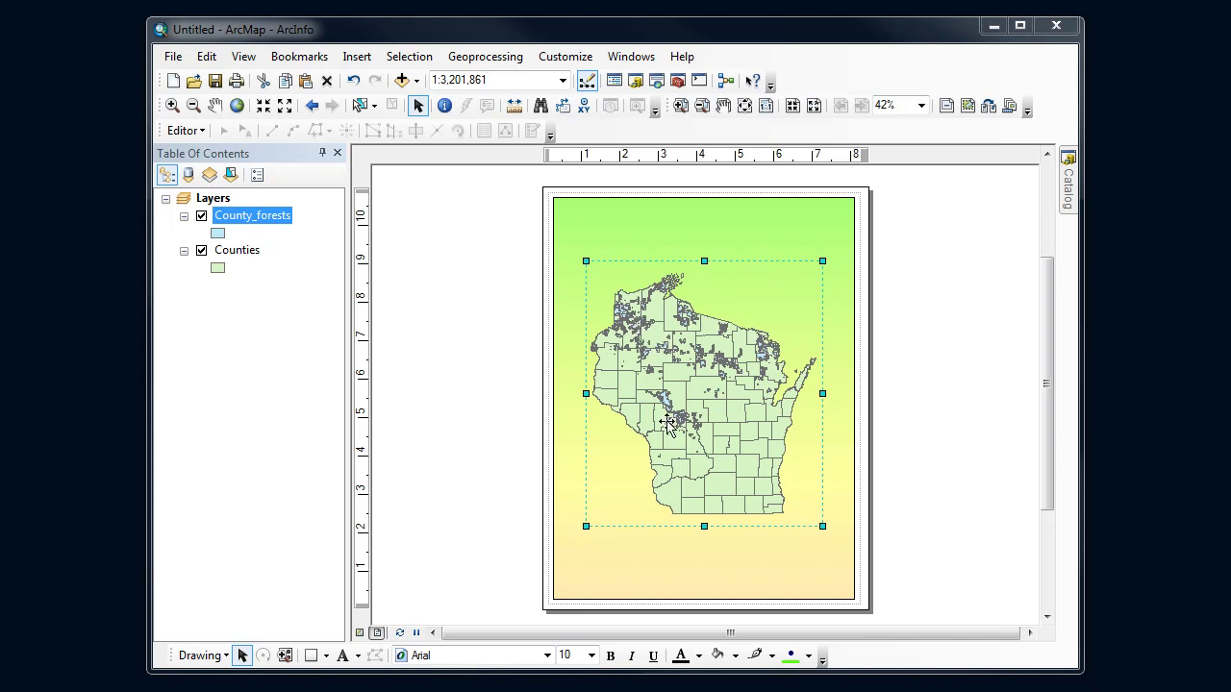
Fill the Counties layer with light grey
click(219, 270)
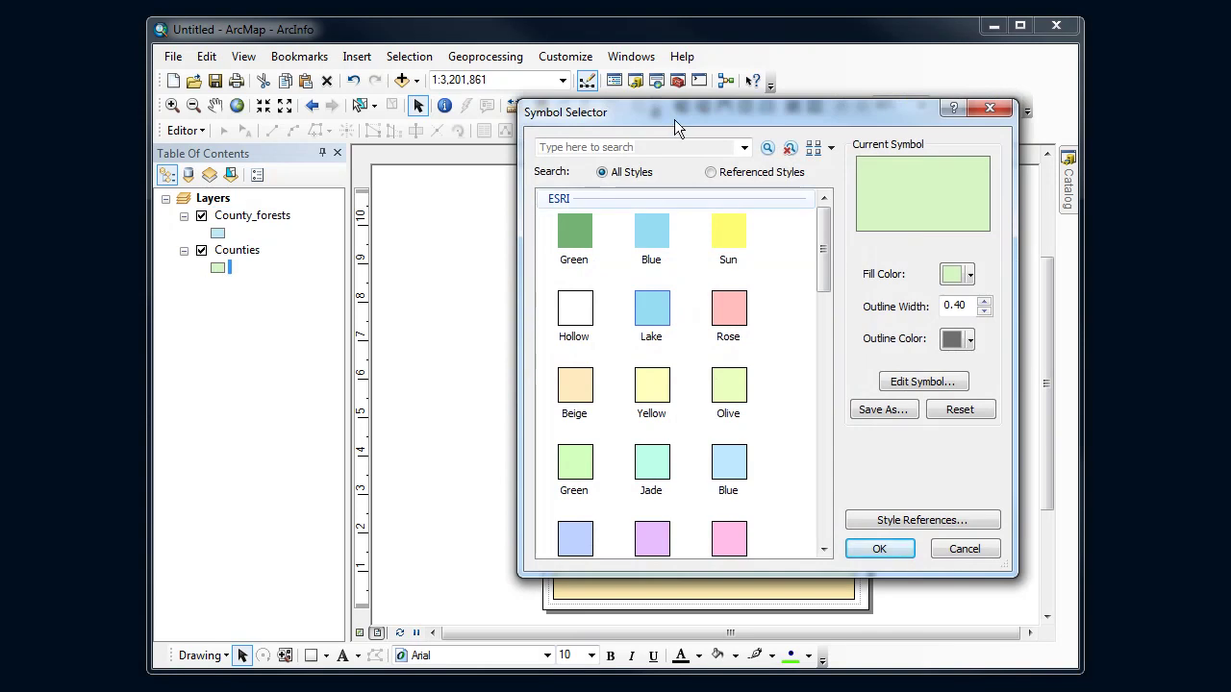
drag(674, 120, 527, 148)
click(822, 303)
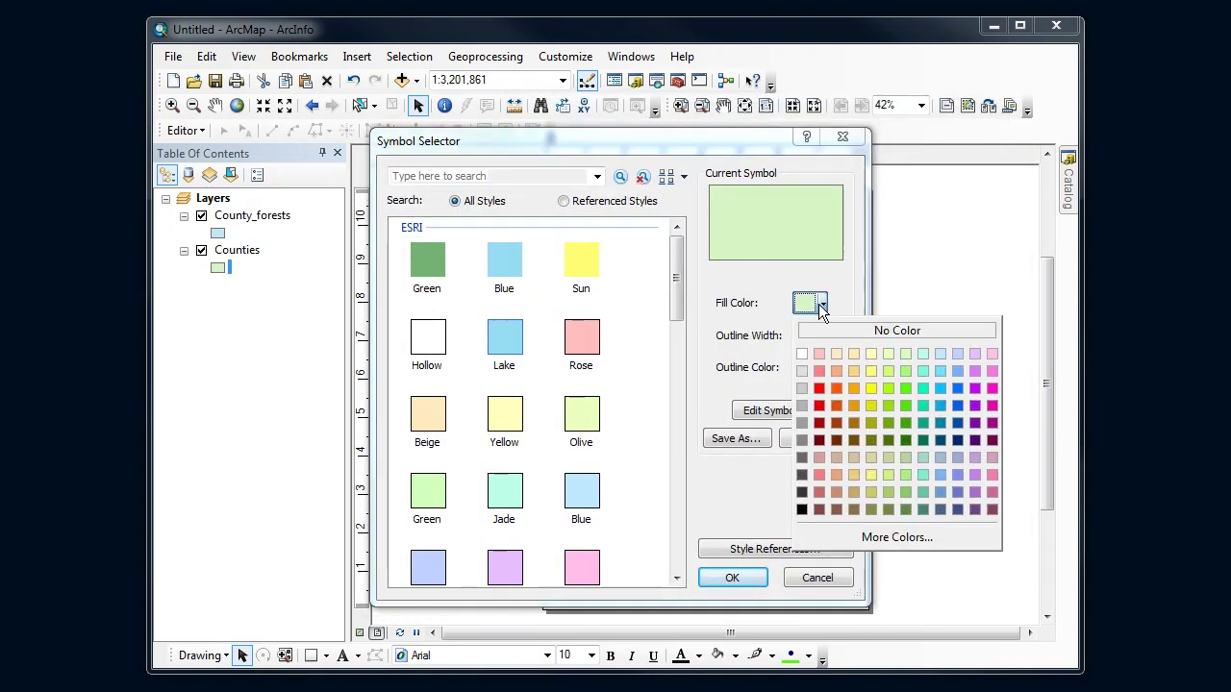
click(801, 370)
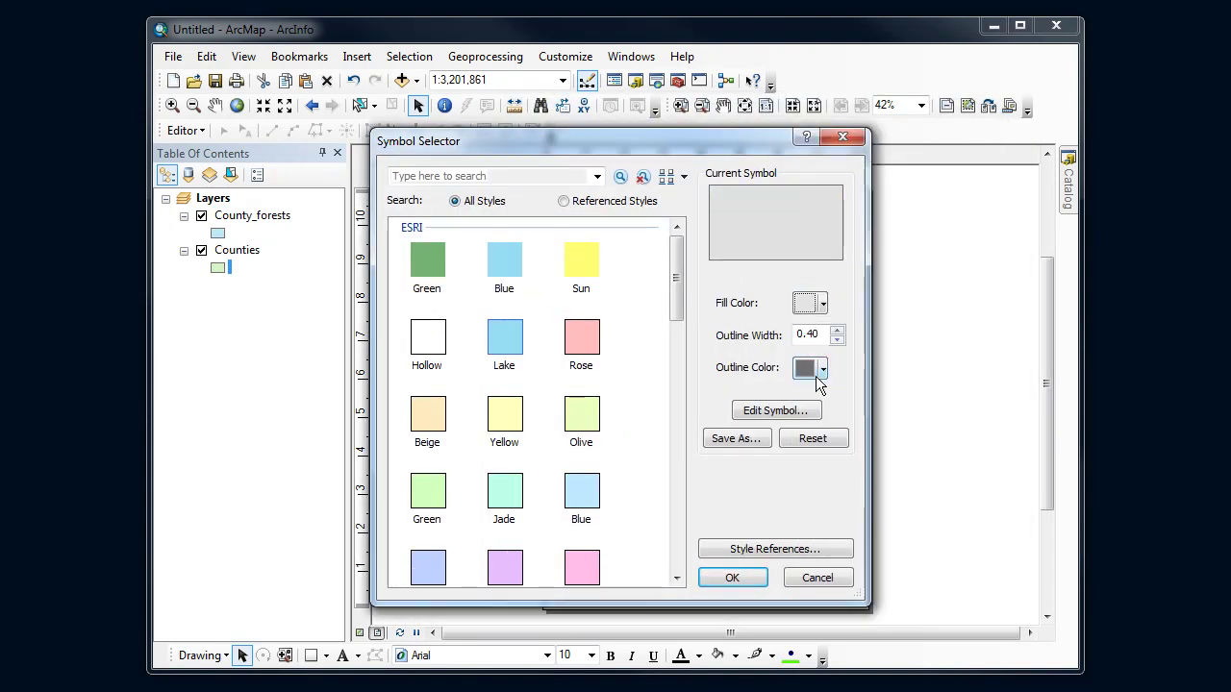
click(731, 578)
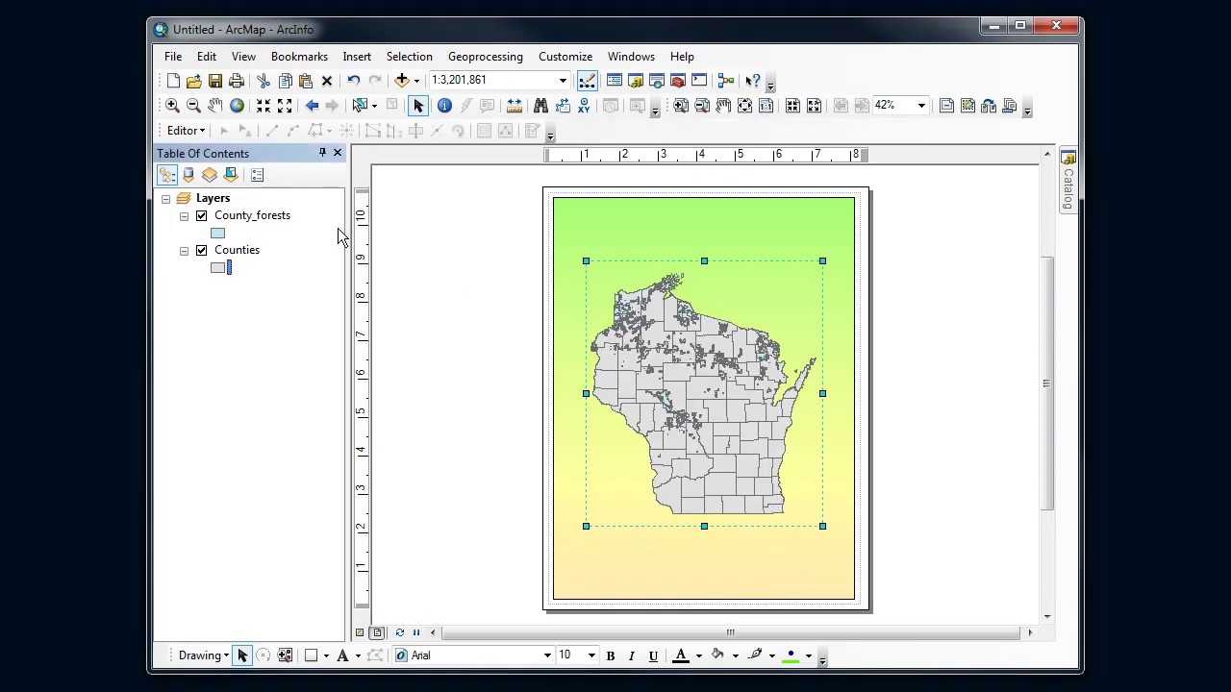
Give County_forests a green fill with a dark green outline
click(220, 233)
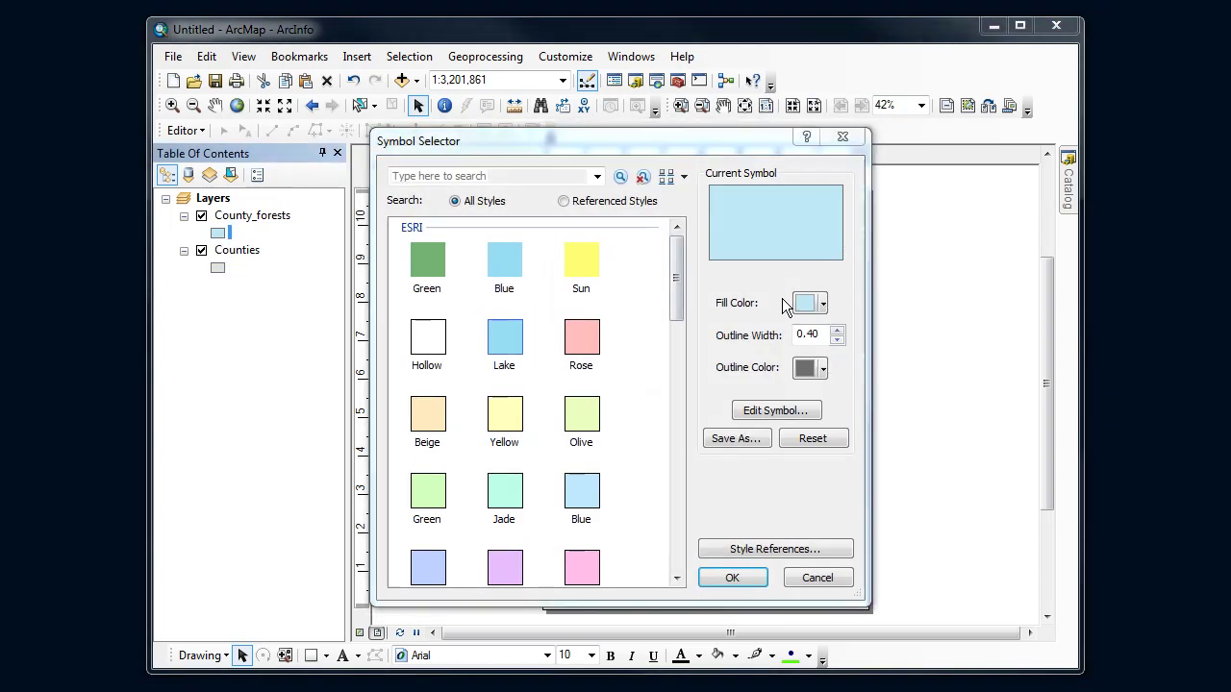
click(822, 304)
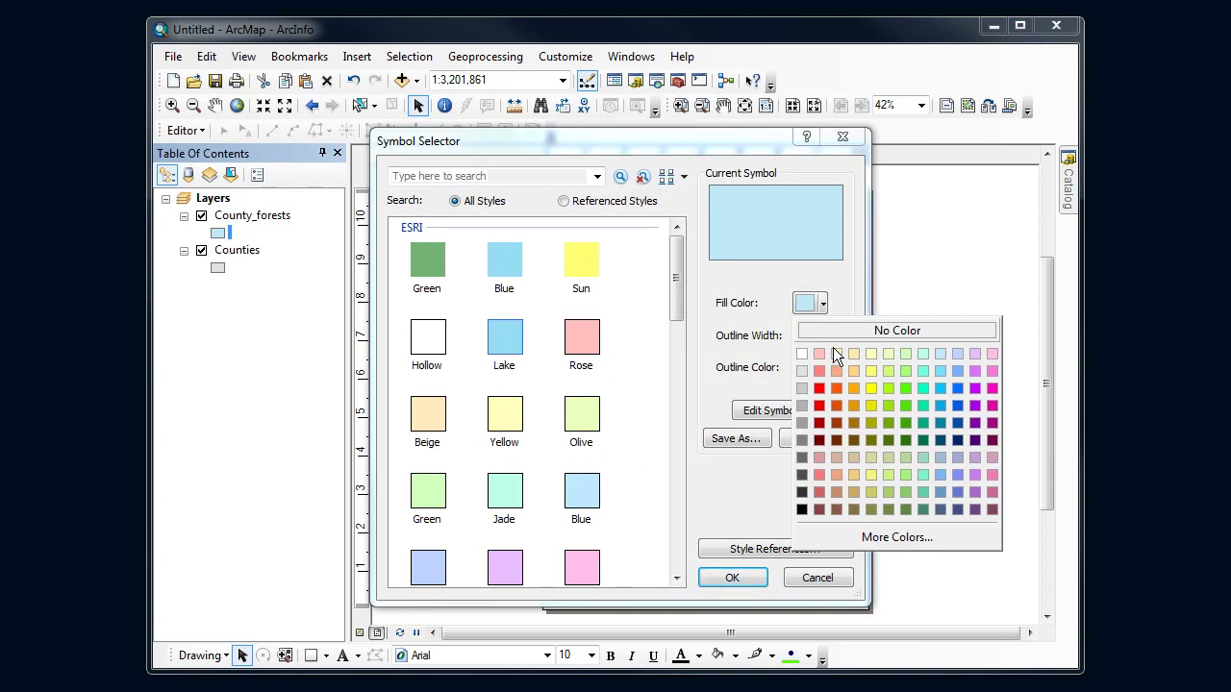
click(889, 420)
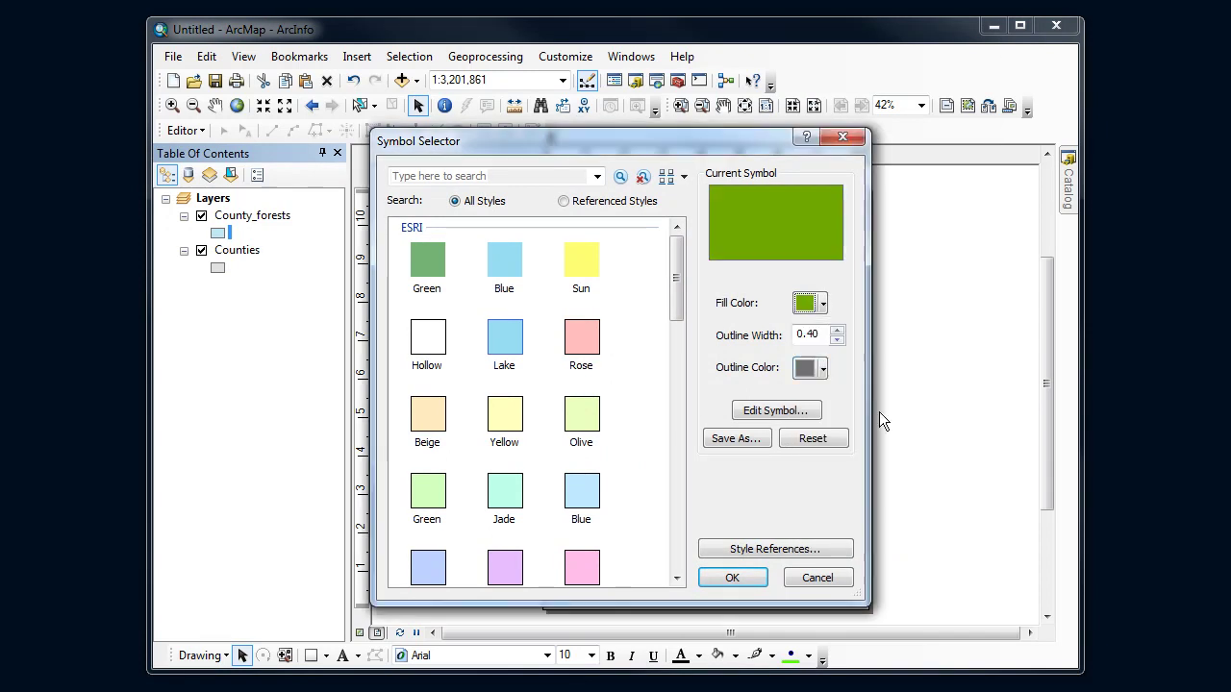
click(824, 369)
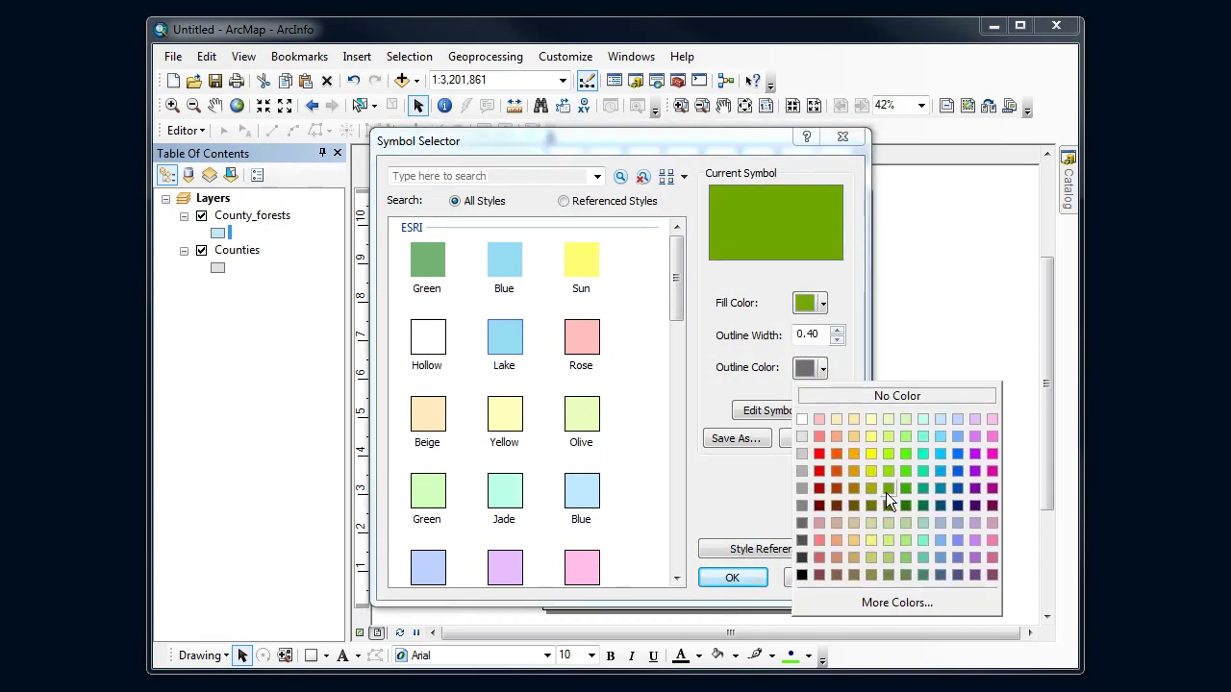
click(887, 488)
click(824, 369)
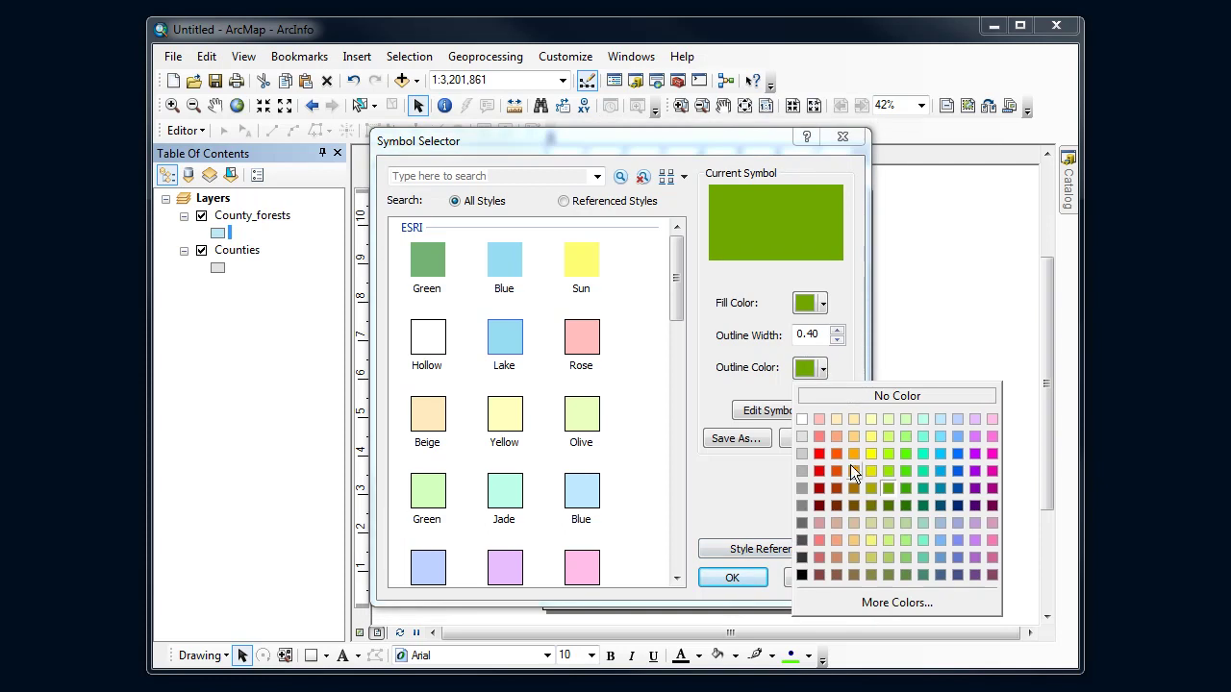
click(886, 505)
click(742, 577)
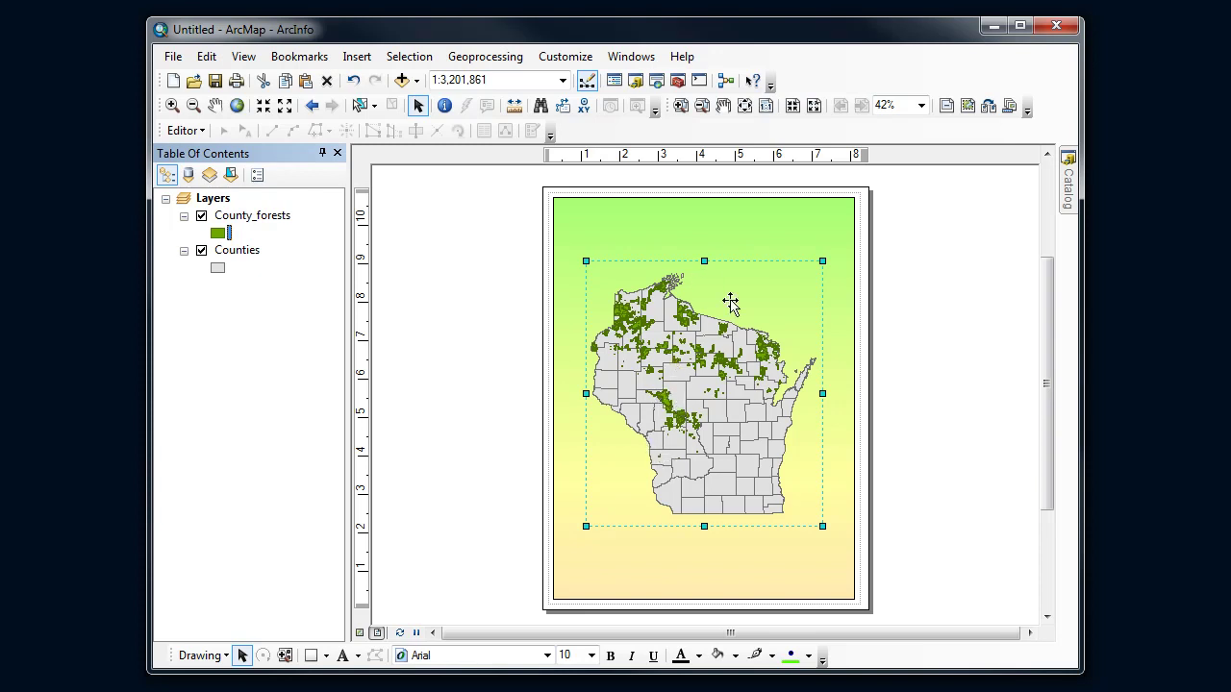
click(219, 233)
Change the County_forests fill to bright yellow-green
click(822, 304)
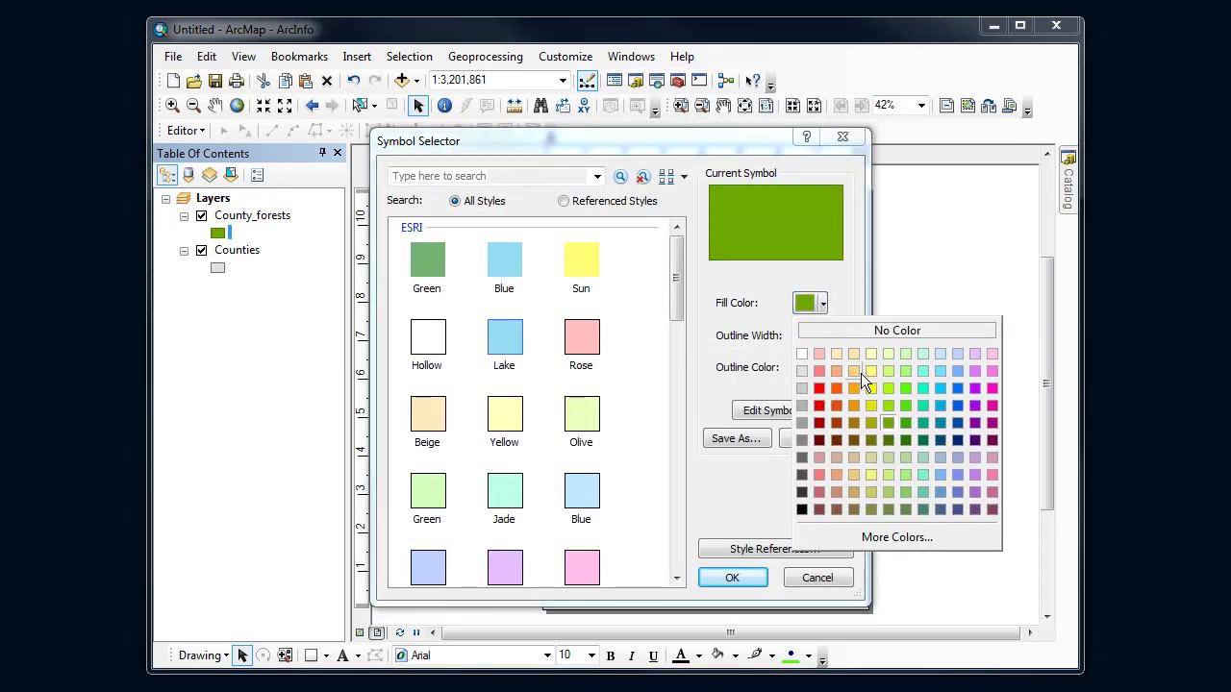
click(888, 406)
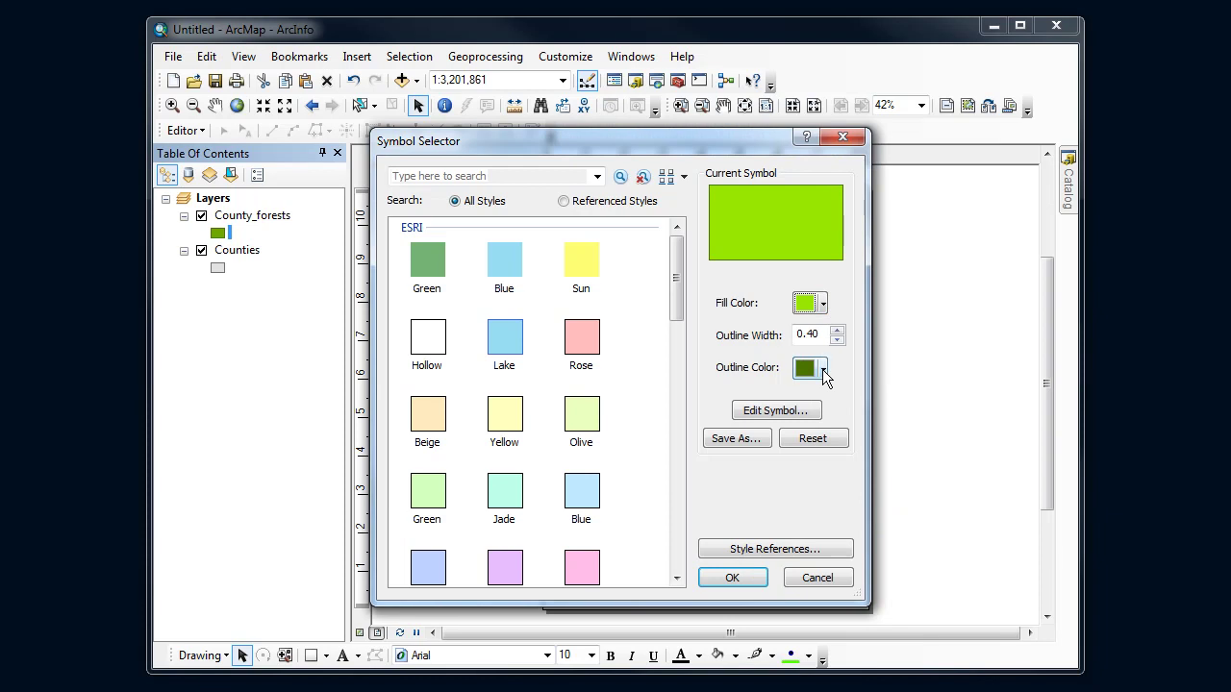
click(738, 578)
click(709, 480)
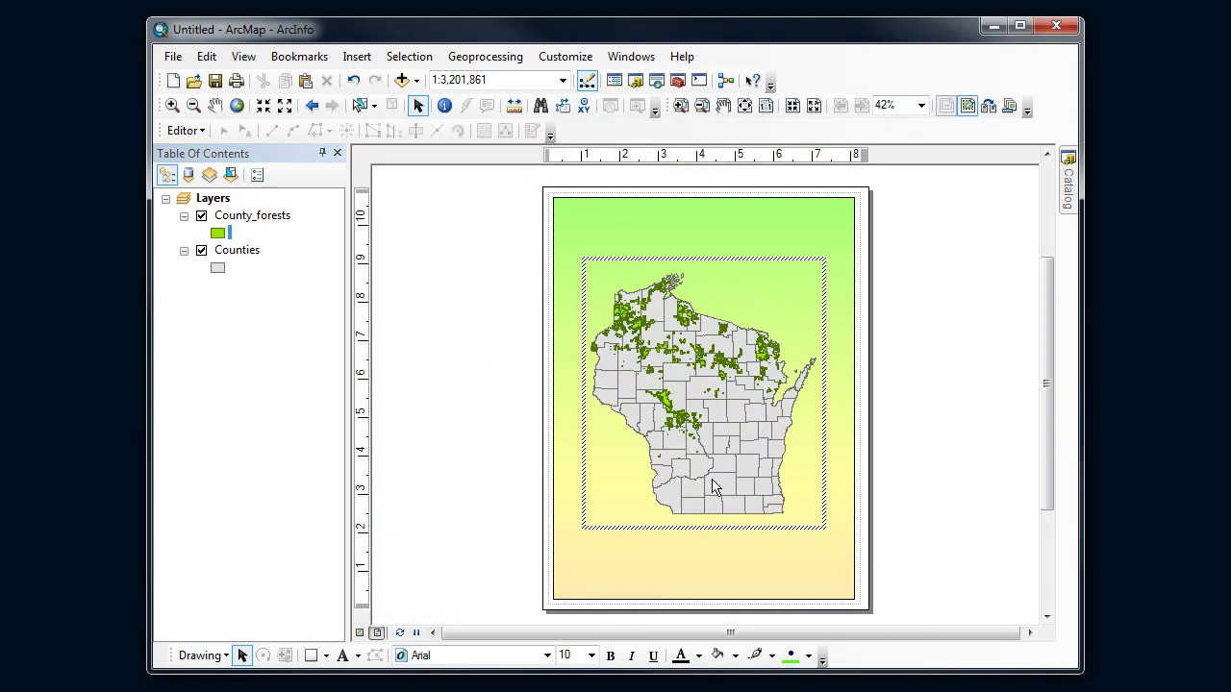
Fill Counties with a pale beige mixed in HSV at 10% saturation
click(219, 271)
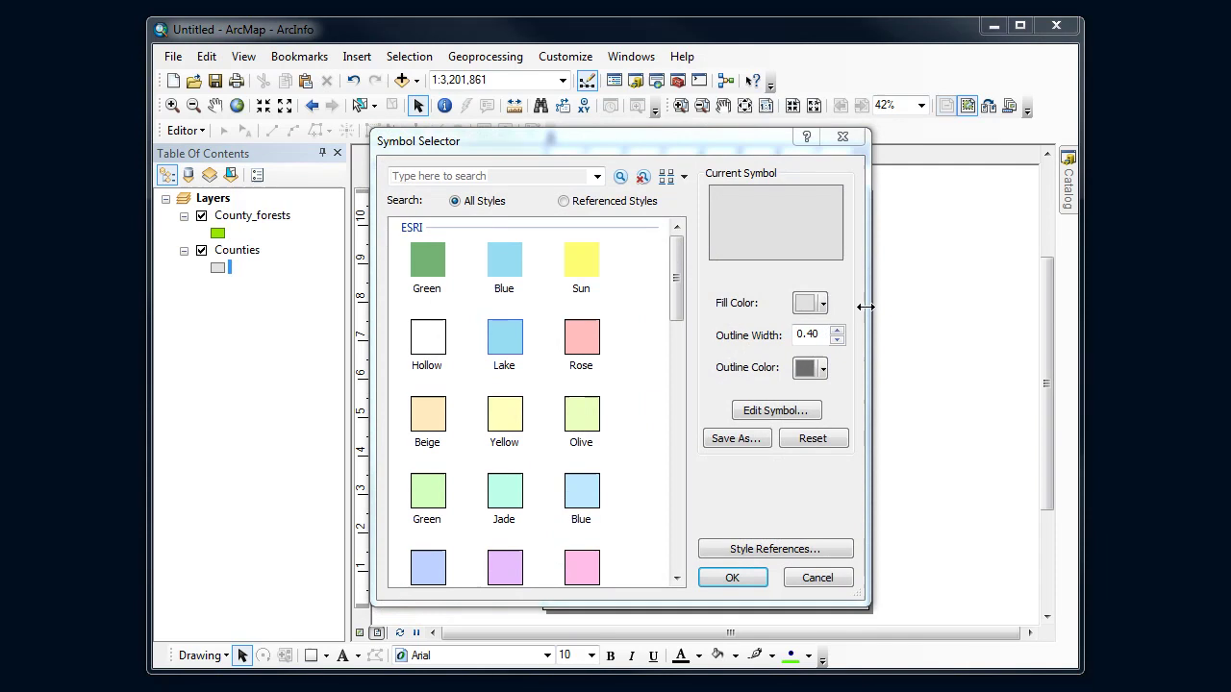
click(823, 306)
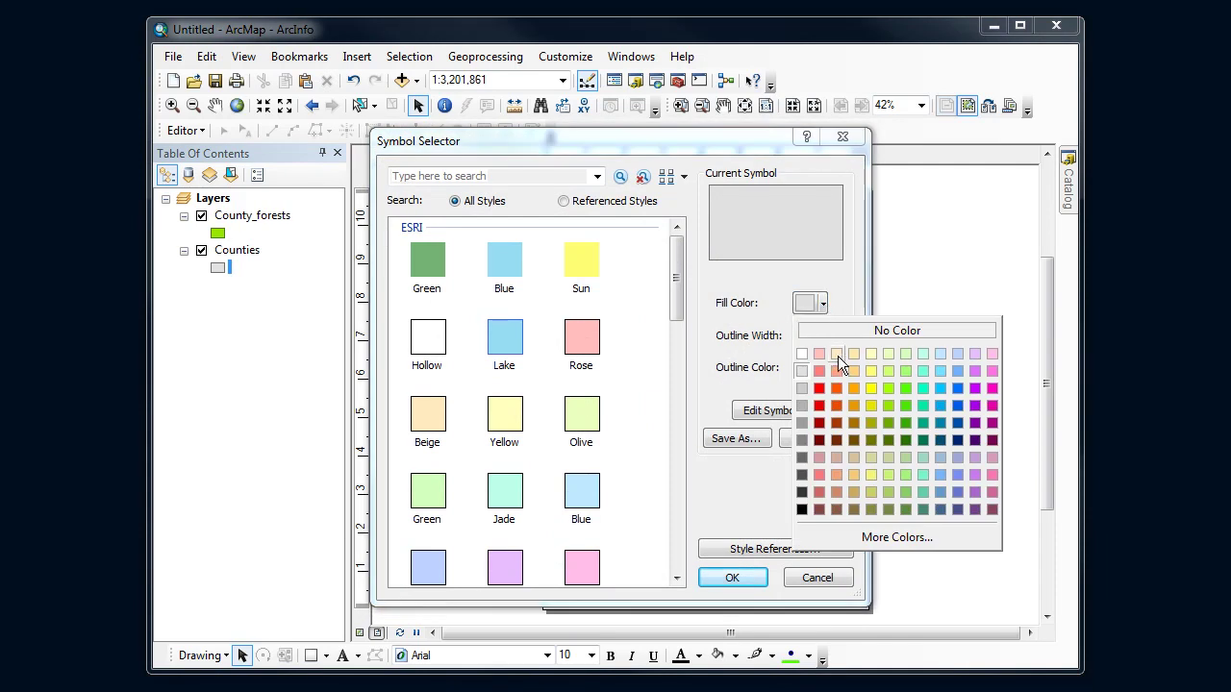
click(837, 355)
right_click(807, 313)
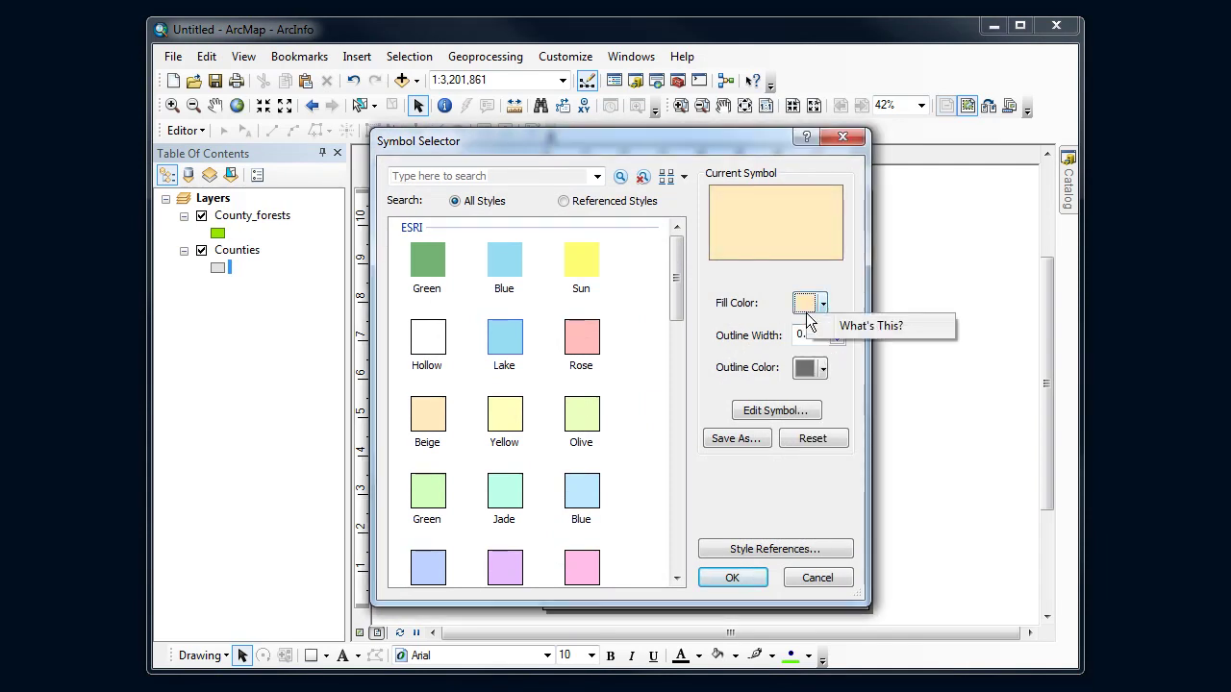
click(808, 306)
click(894, 537)
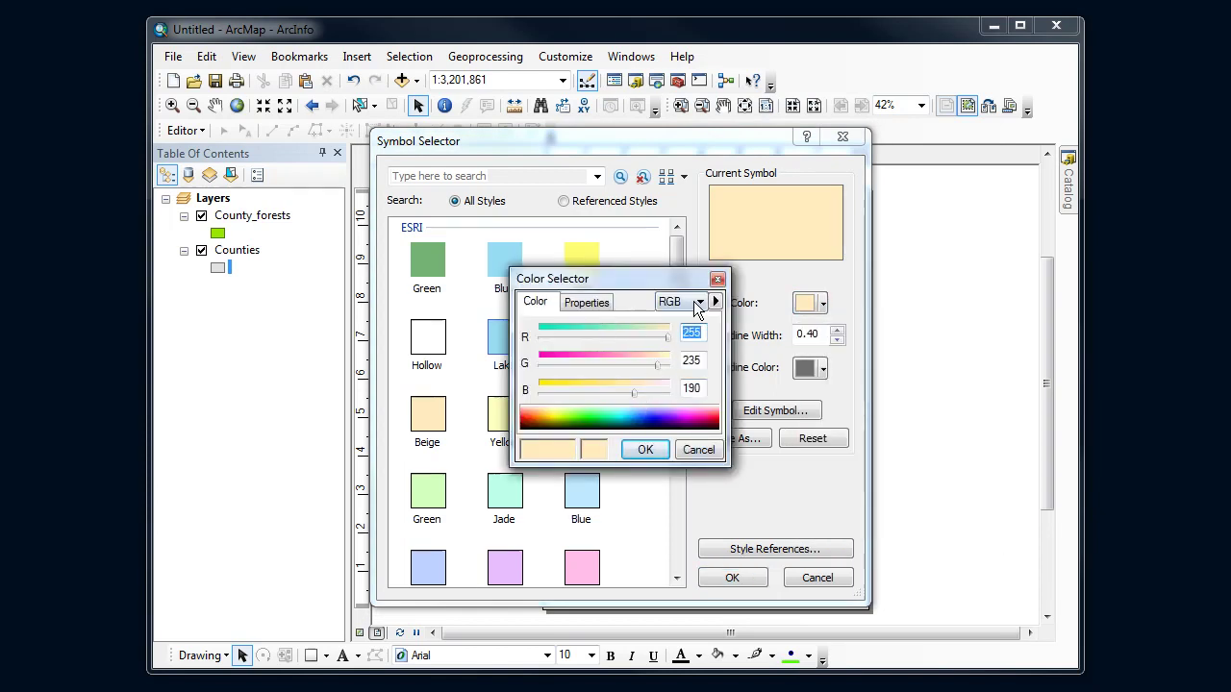
click(700, 302)
click(698, 333)
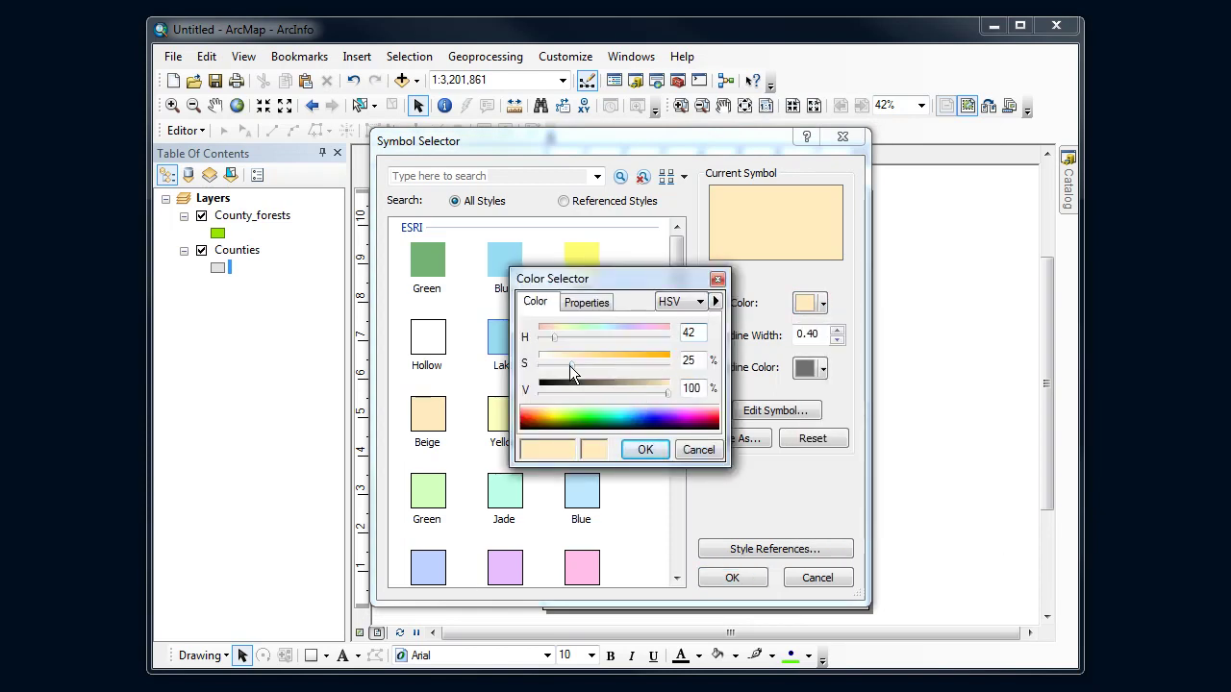
drag(570, 366, 551, 367)
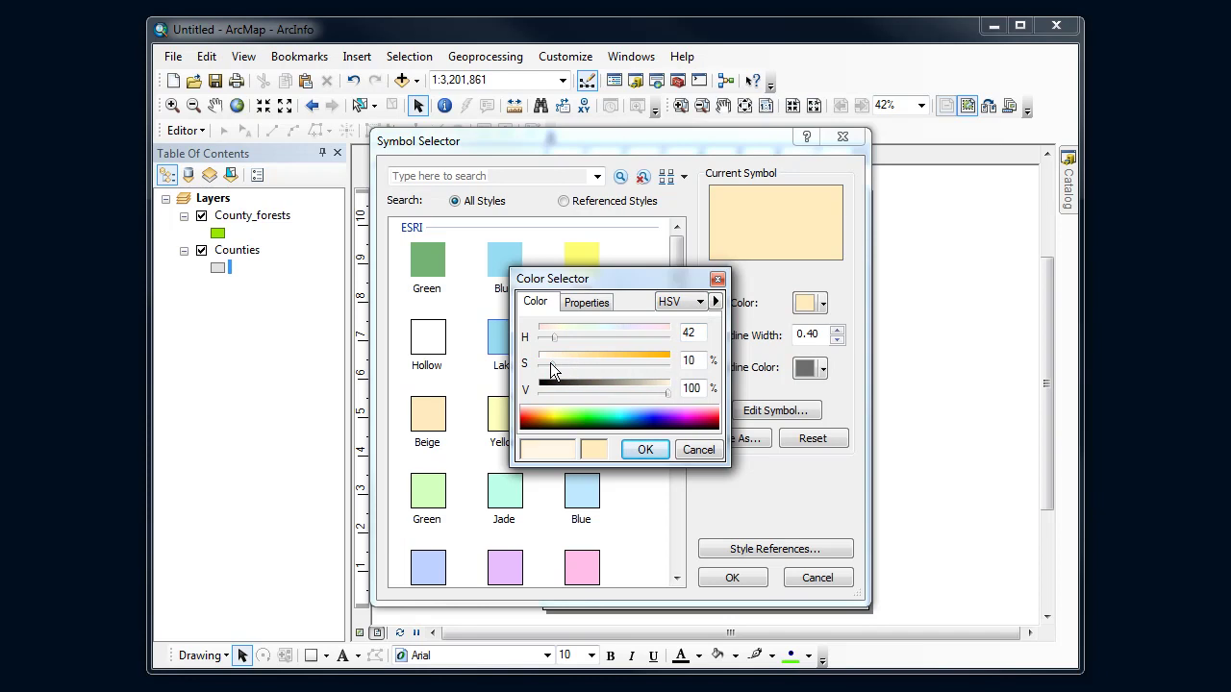
click(627, 450)
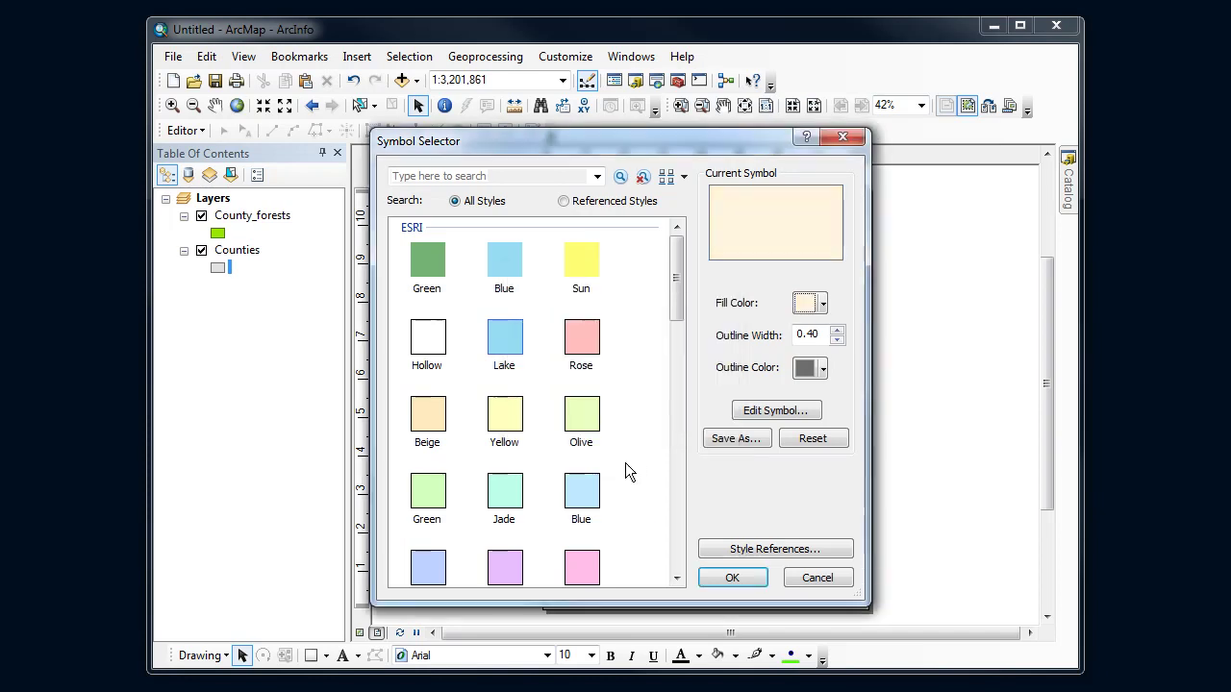
click(723, 578)
click(684, 571)
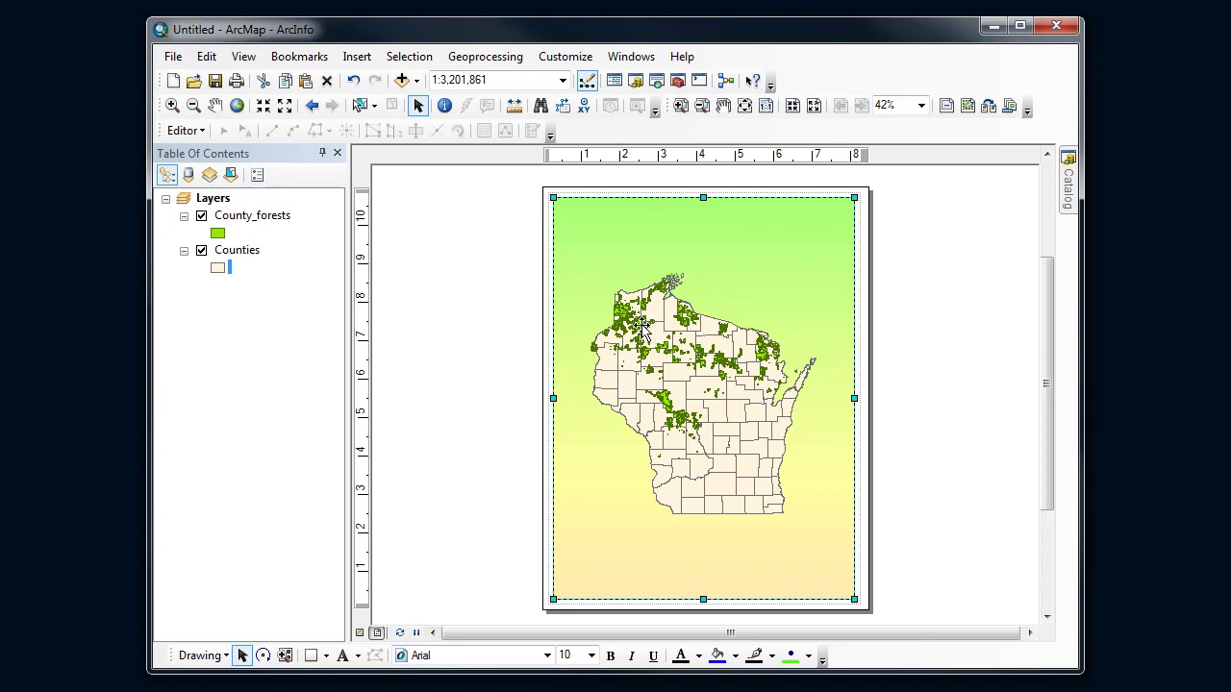
Remove the outline from the County_forests polygons by setting outline width 0
right_click(271, 224)
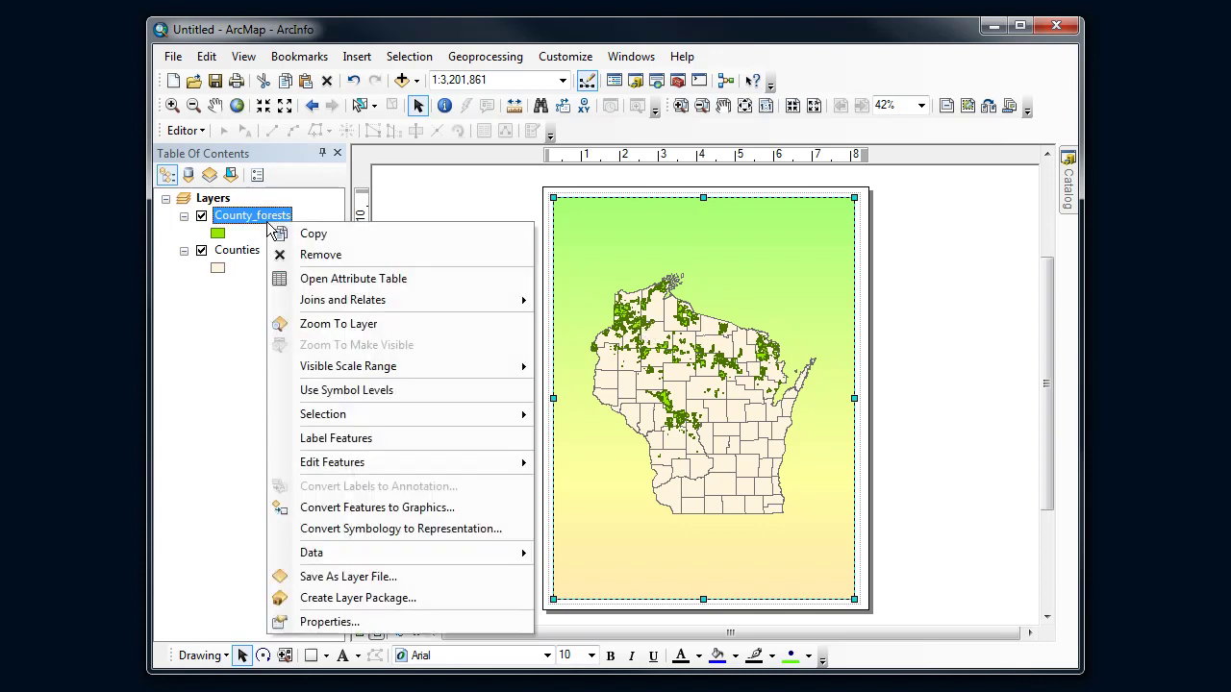
click(329, 623)
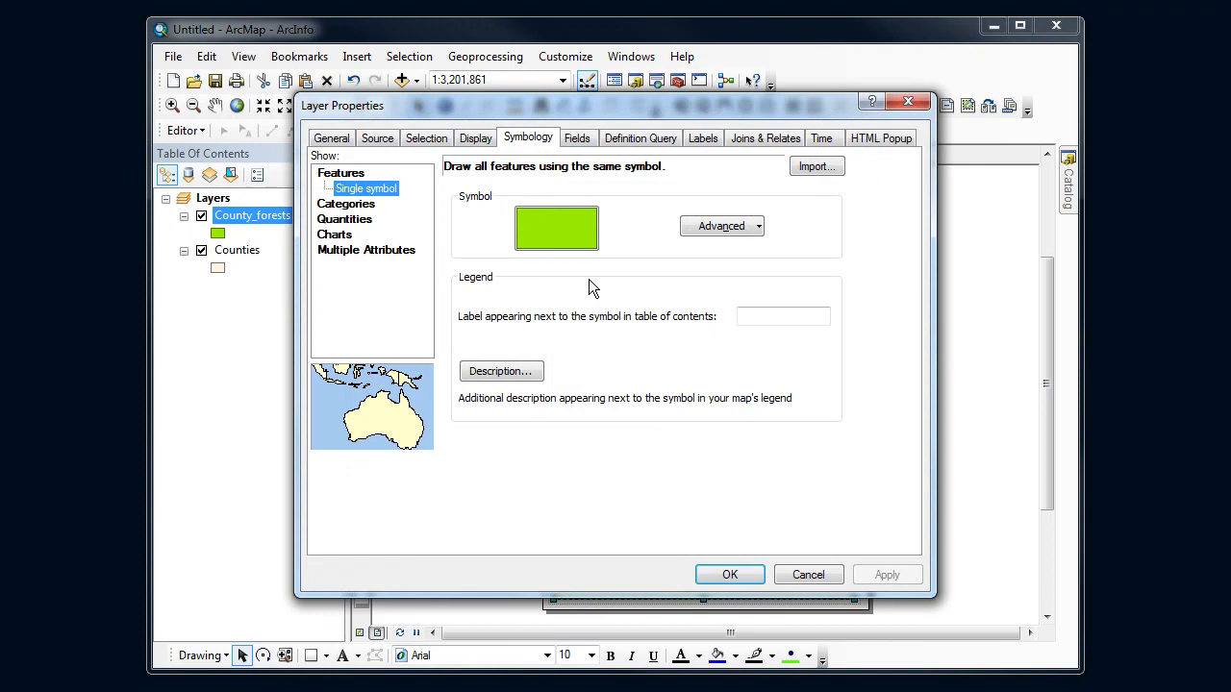
click(808, 574)
click(216, 233)
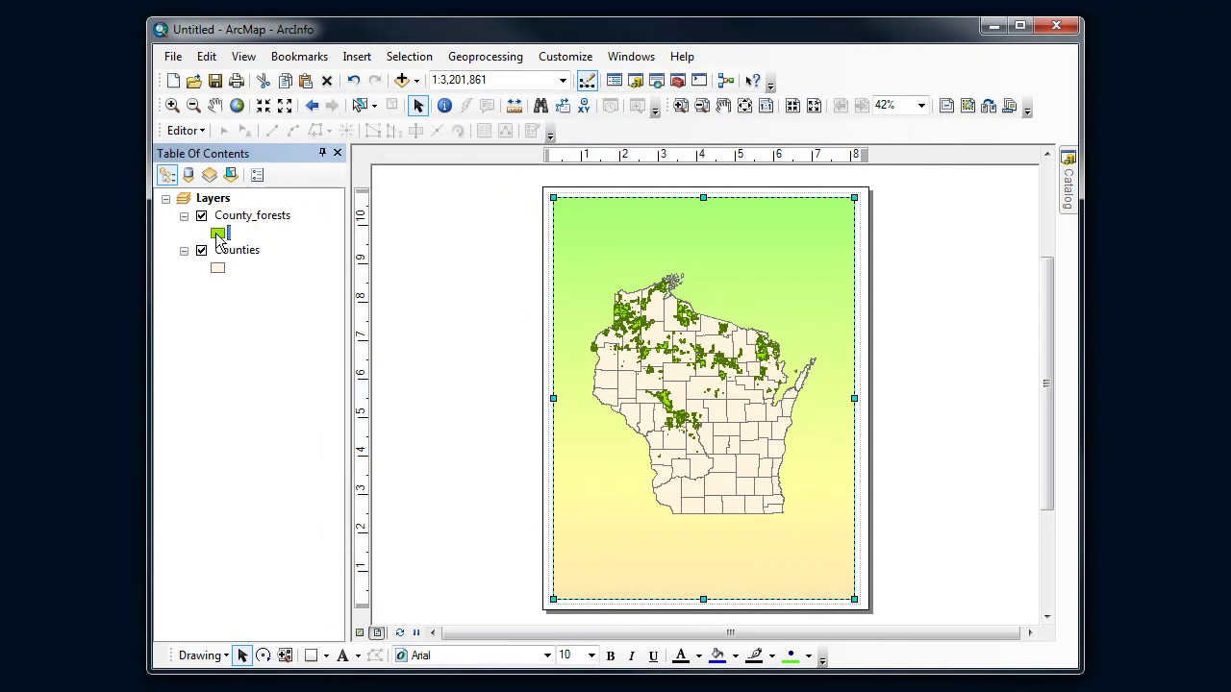
click(836, 340)
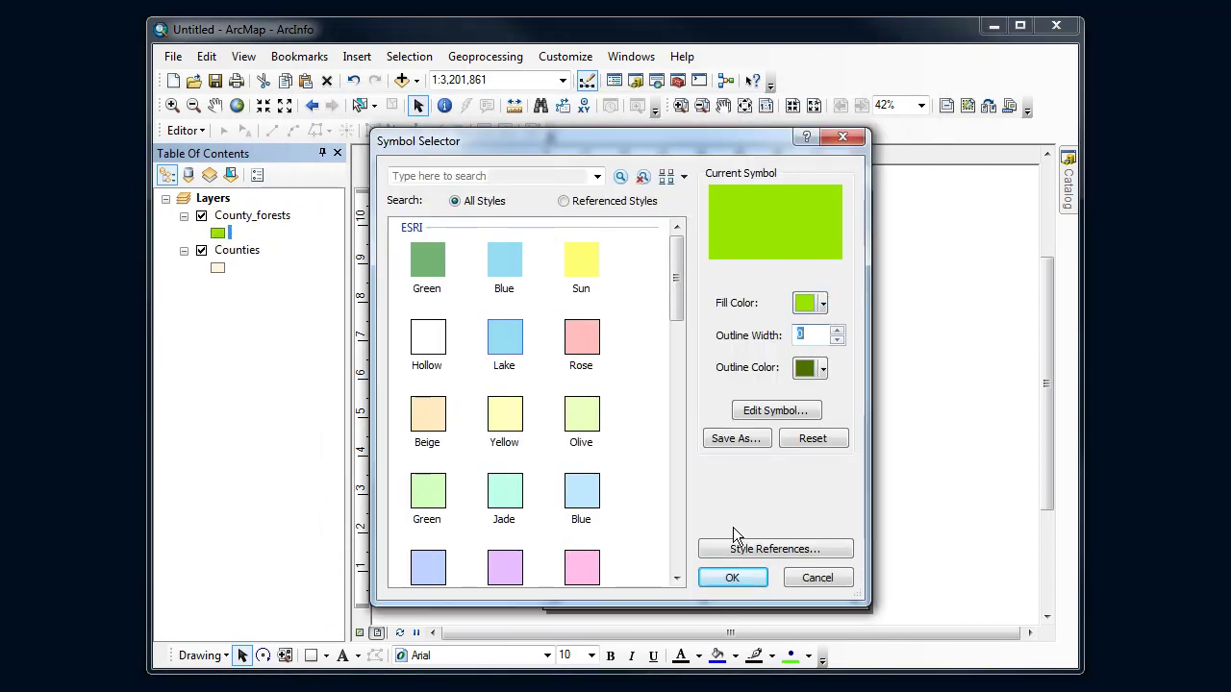
click(734, 577)
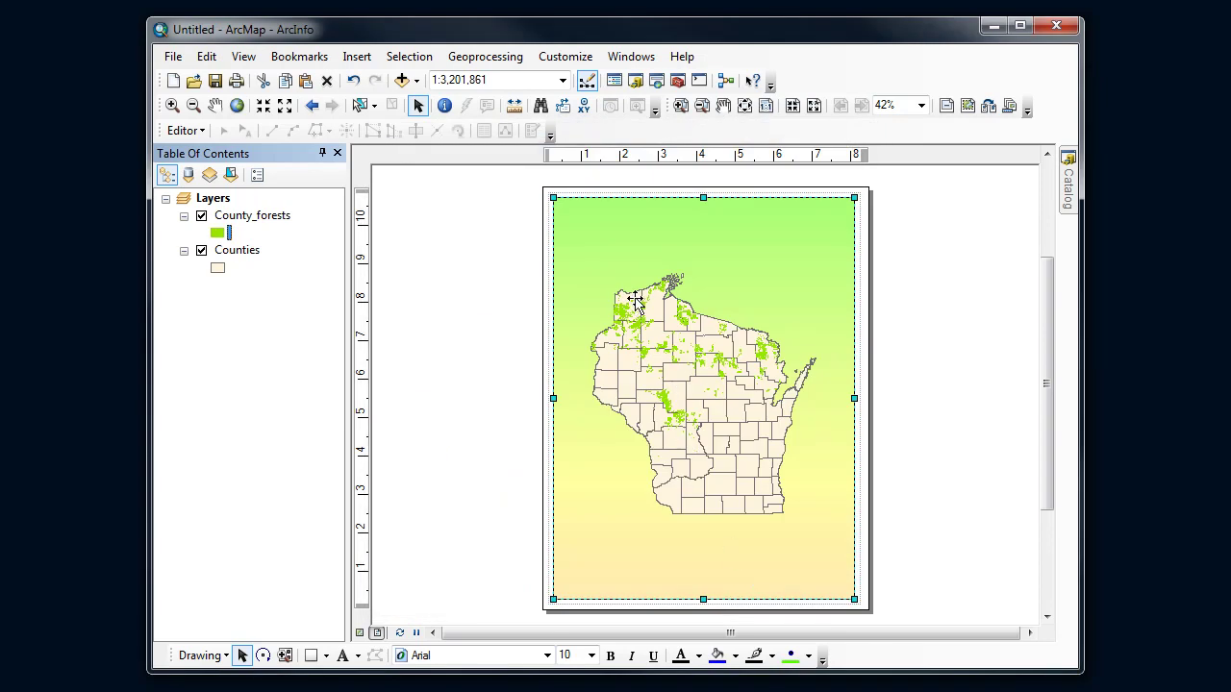
Change the County_forests fill to a darker green
click(217, 234)
click(822, 303)
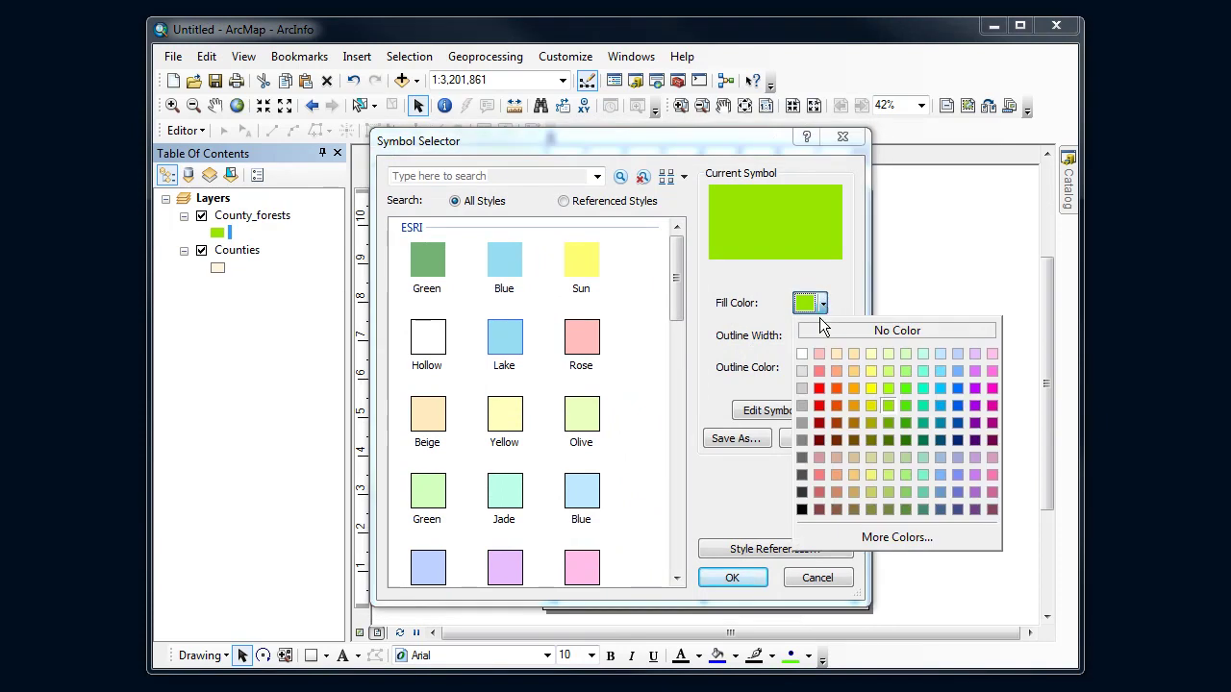
click(904, 426)
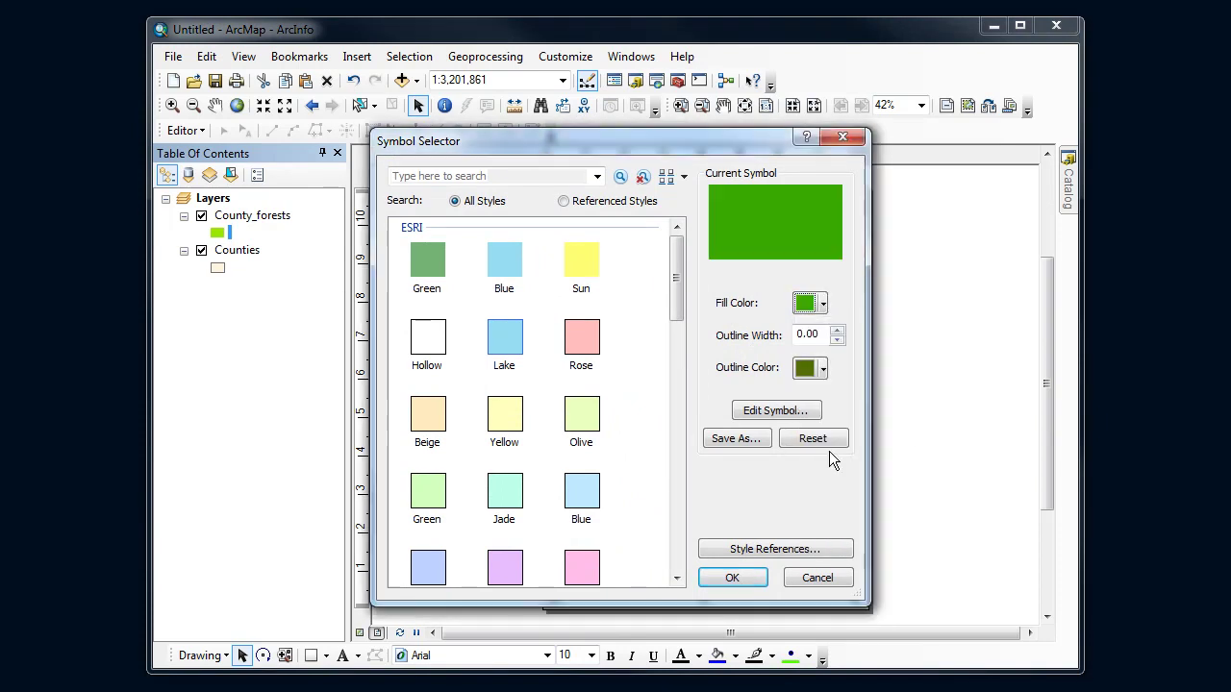
click(734, 578)
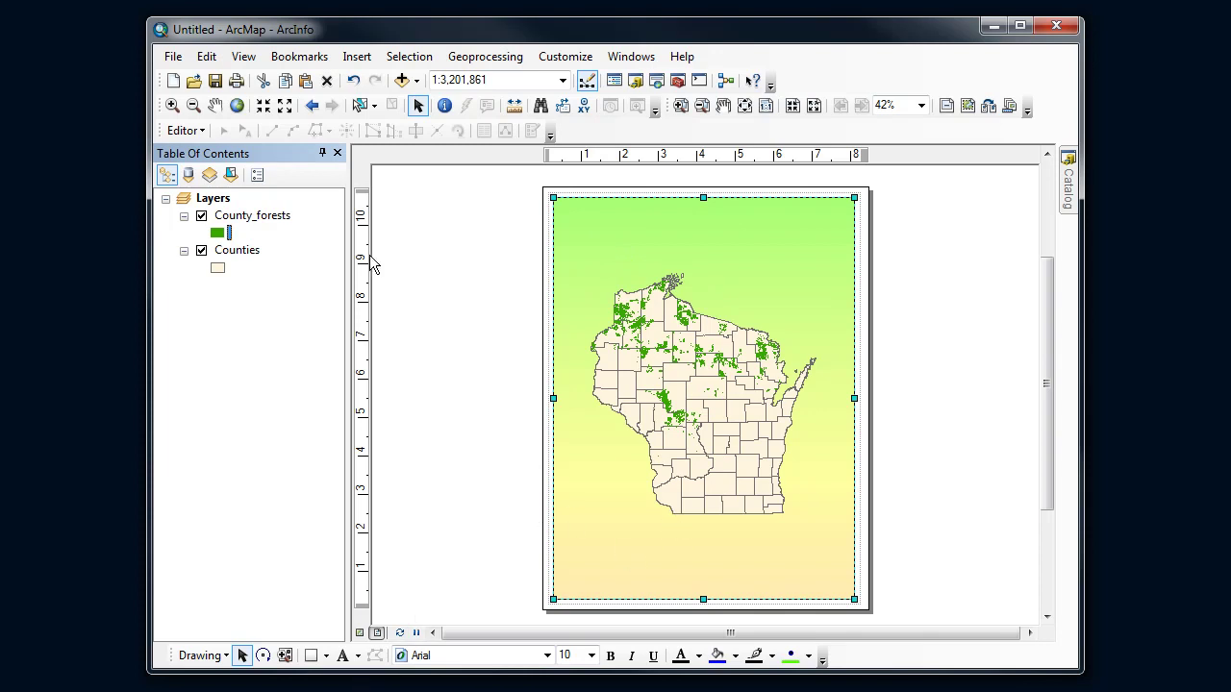
Draw a rectangle in the page's lower-left corner
click(326, 656)
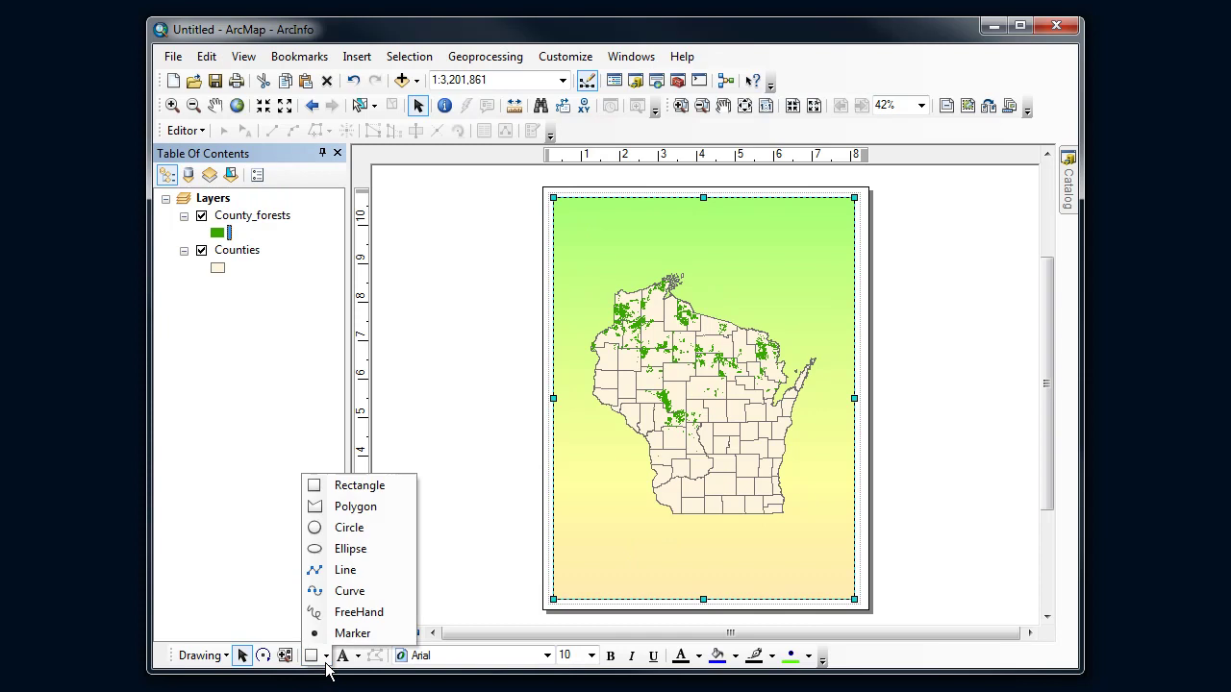
click(355, 486)
drag(571, 529, 675, 585)
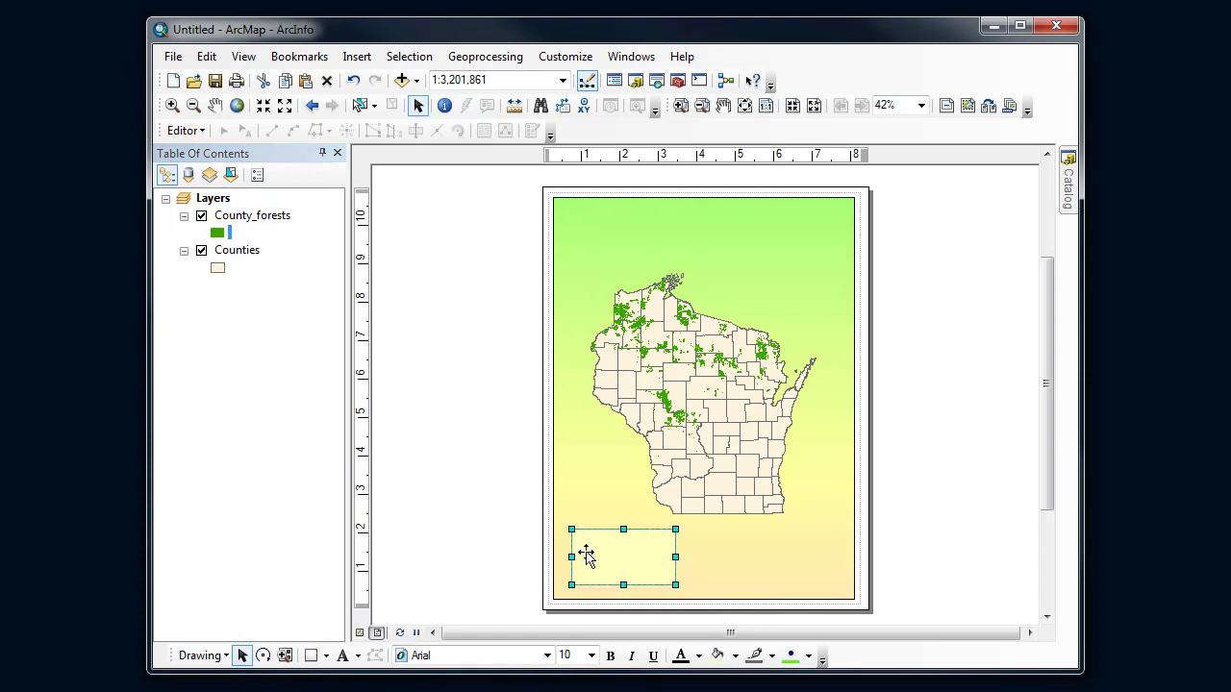
Add a placeholder text element inside the rectangle
click(342, 656)
click(582, 548)
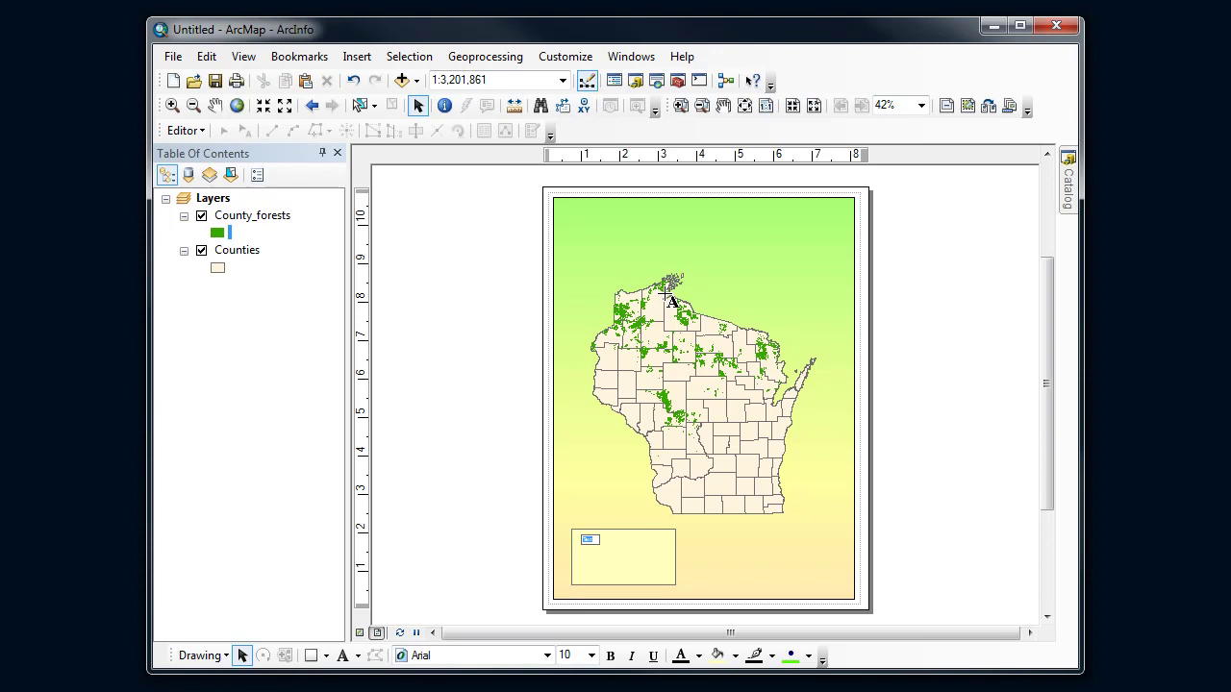
key(Return)
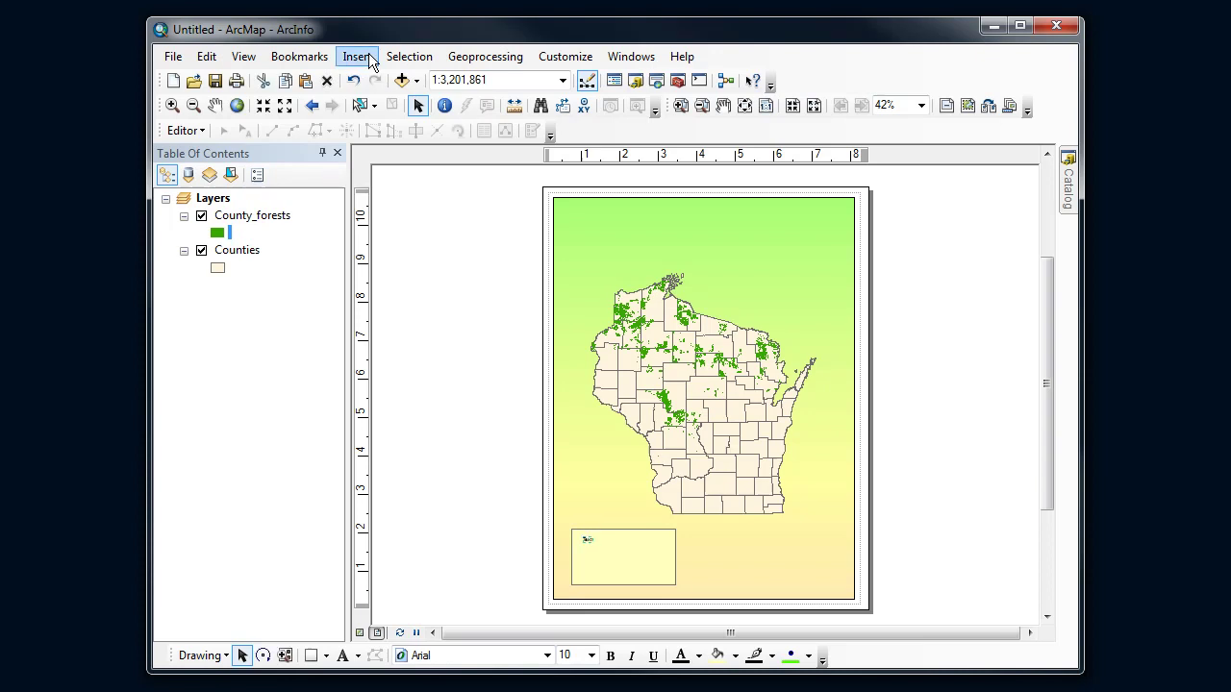
click(369, 60)
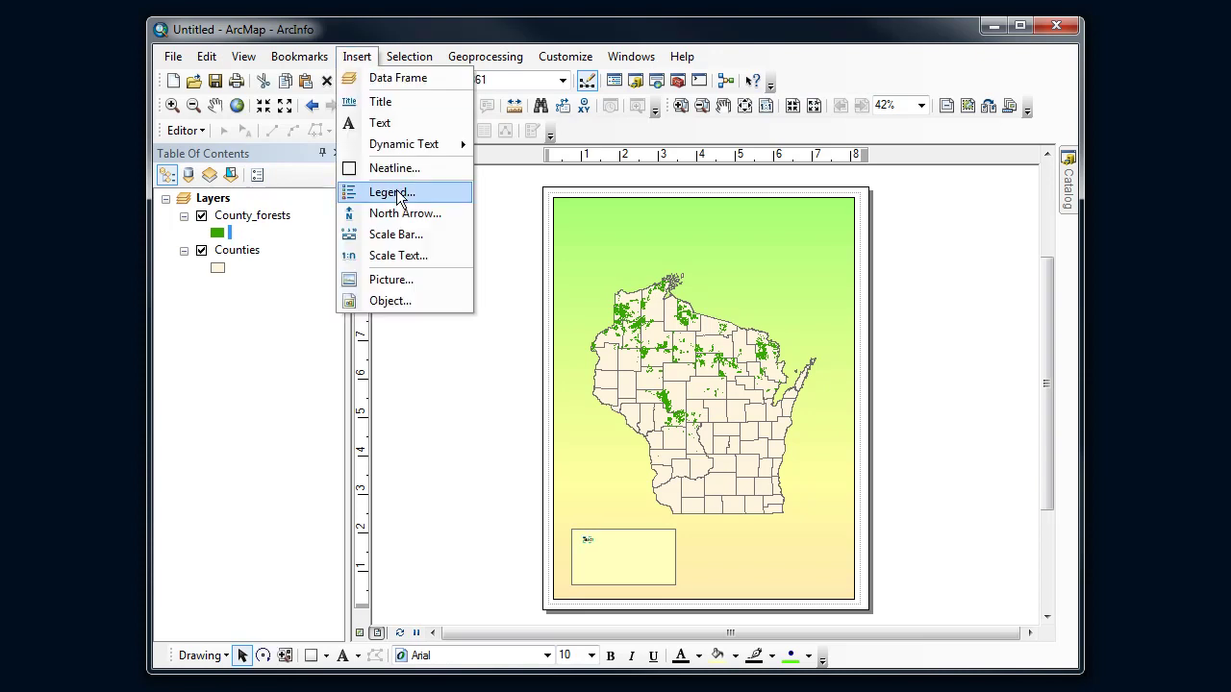
click(409, 277)
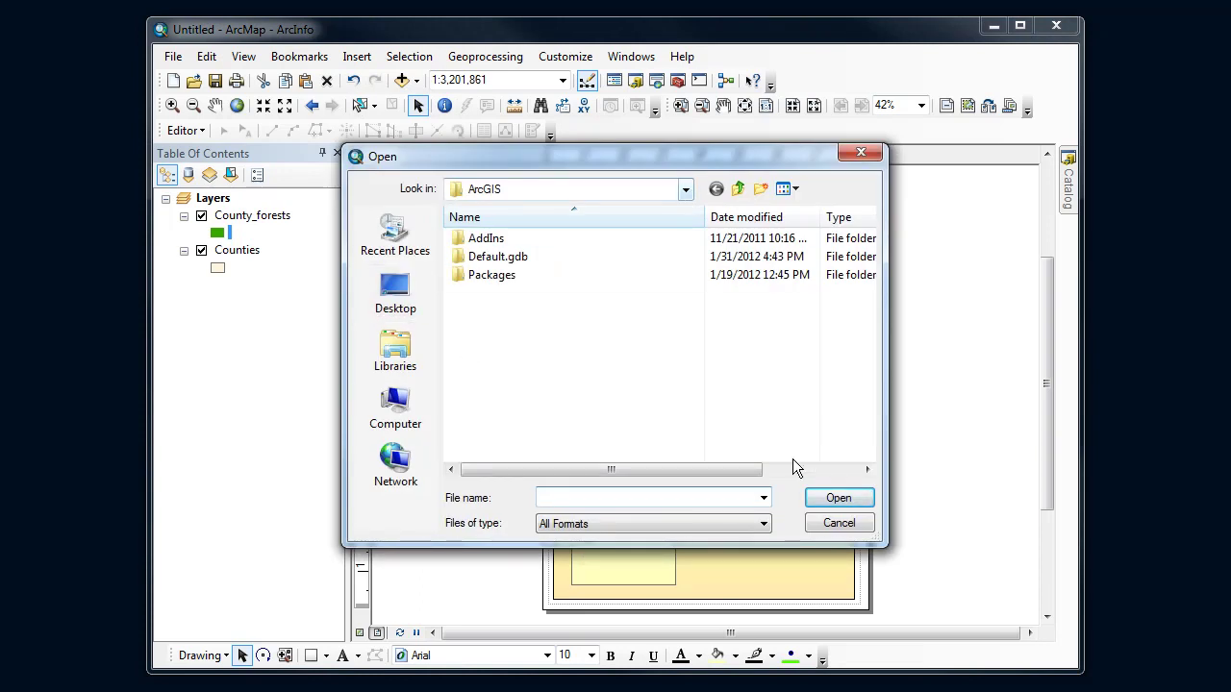
click(829, 528)
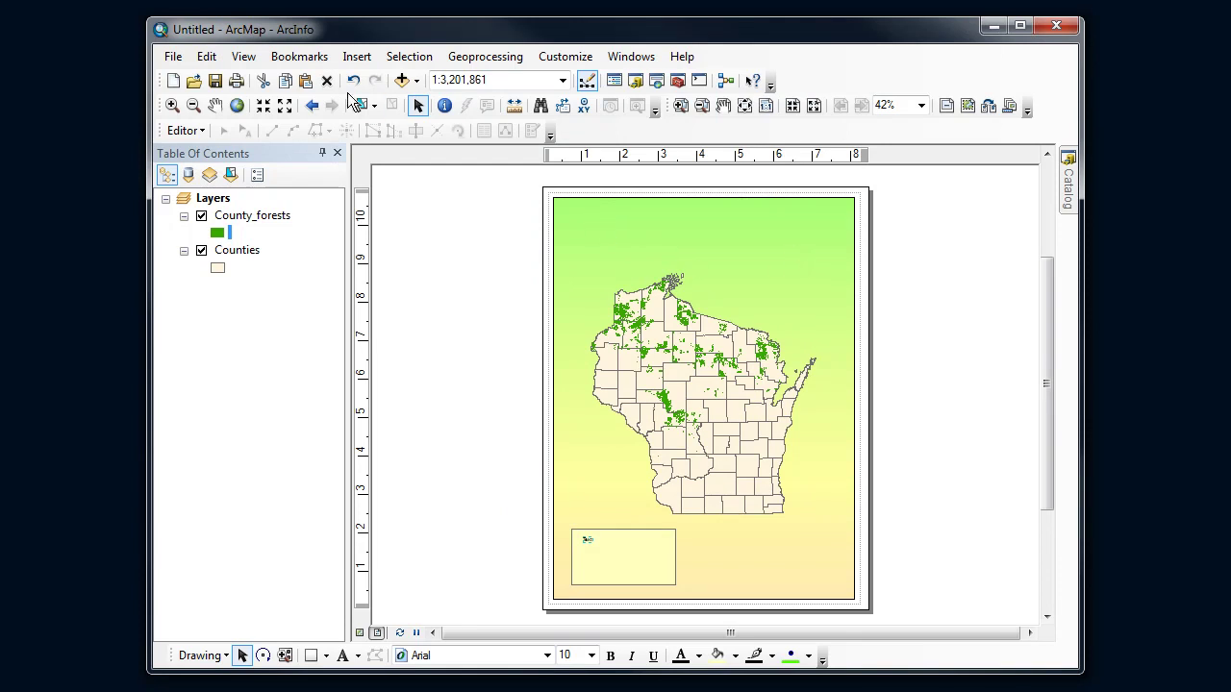
Insert a Scale Line 3 scale bar, shortened, just above the description box
click(356, 55)
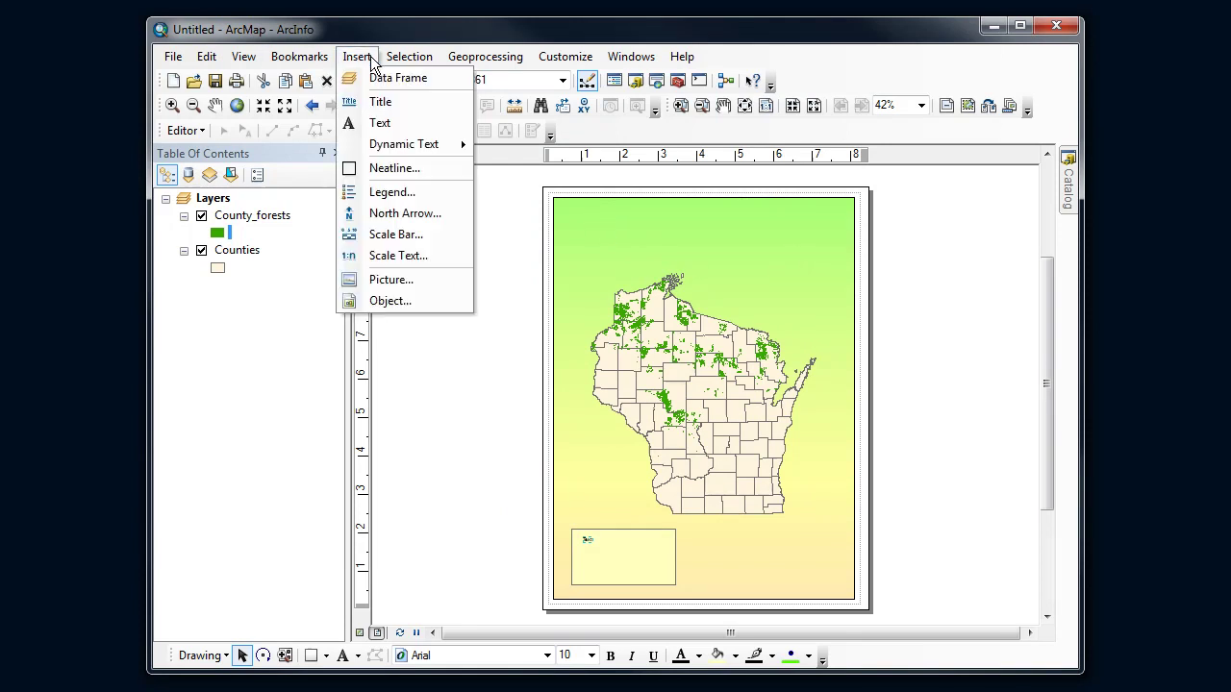
click(388, 236)
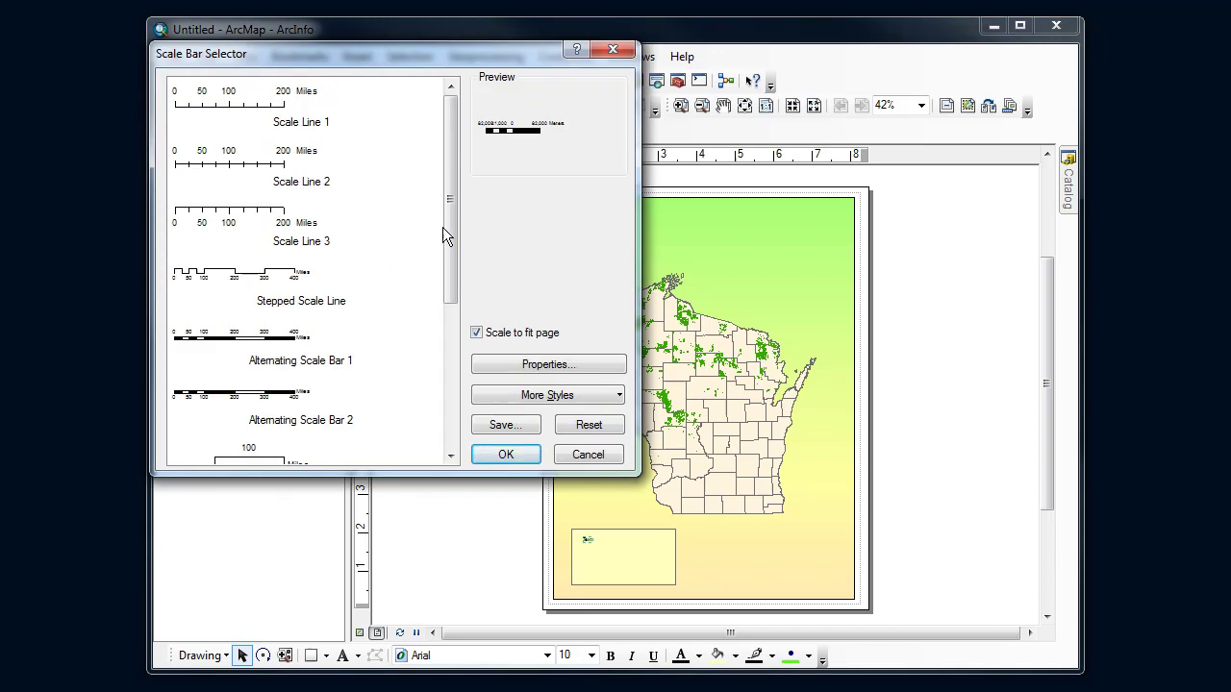
click(385, 225)
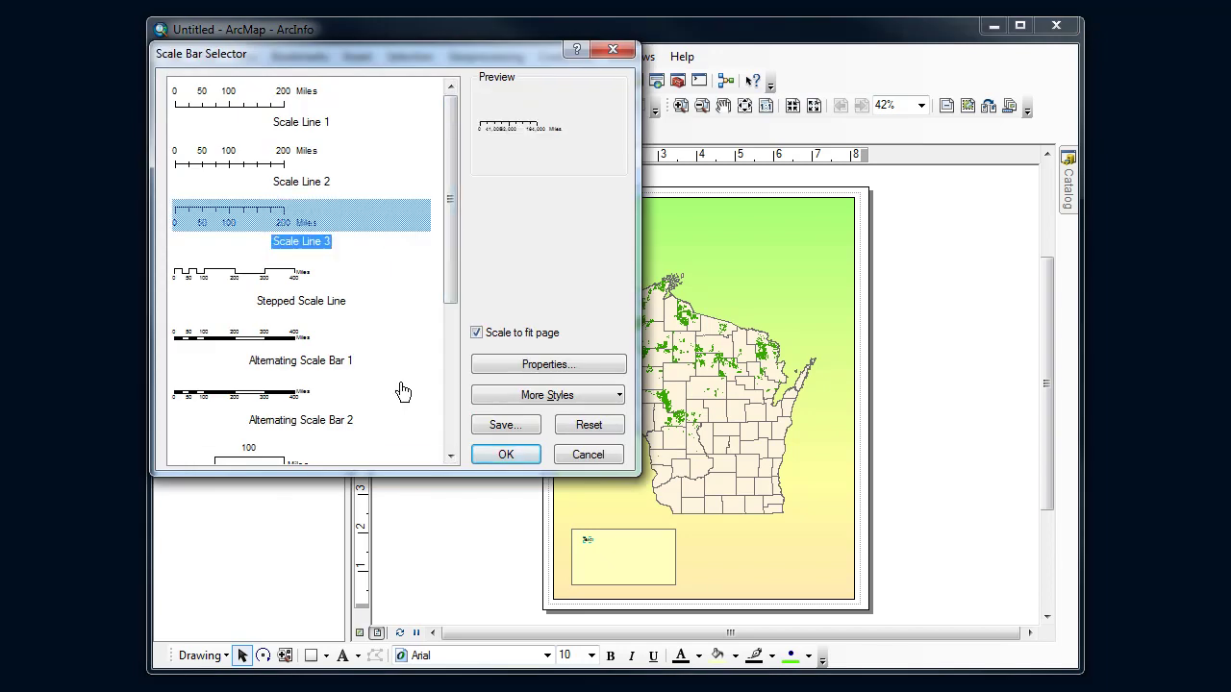
click(504, 453)
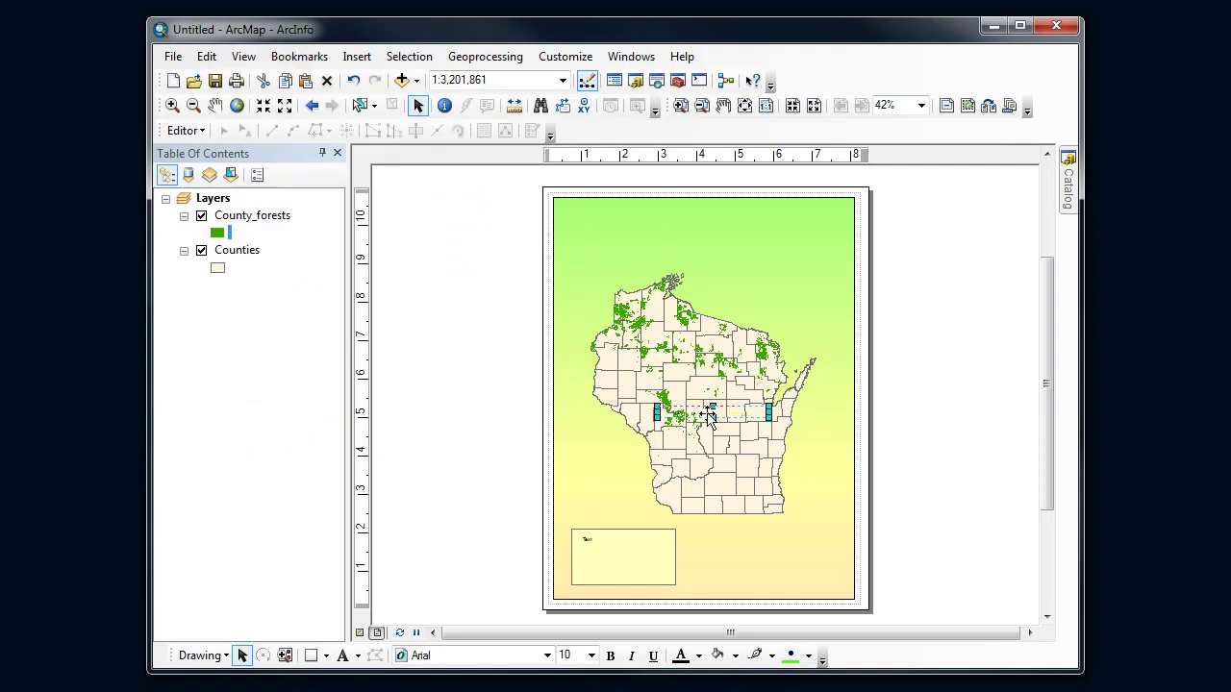
drag(709, 430, 618, 516)
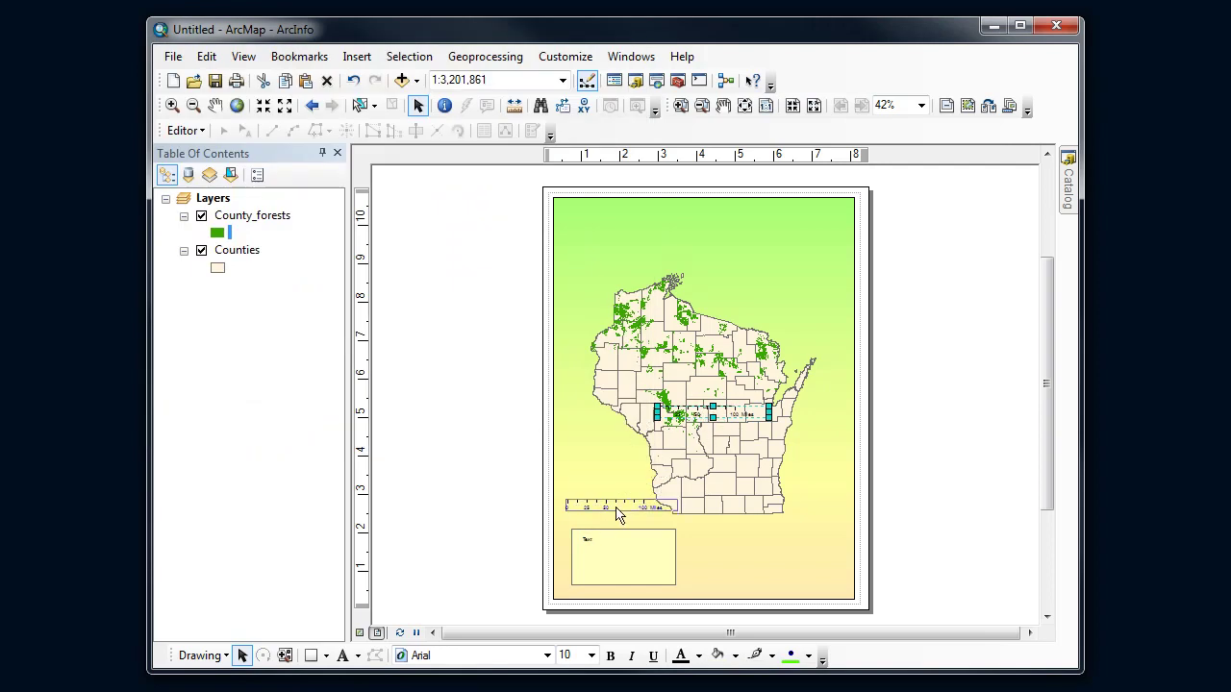
drag(619, 517, 641, 498)
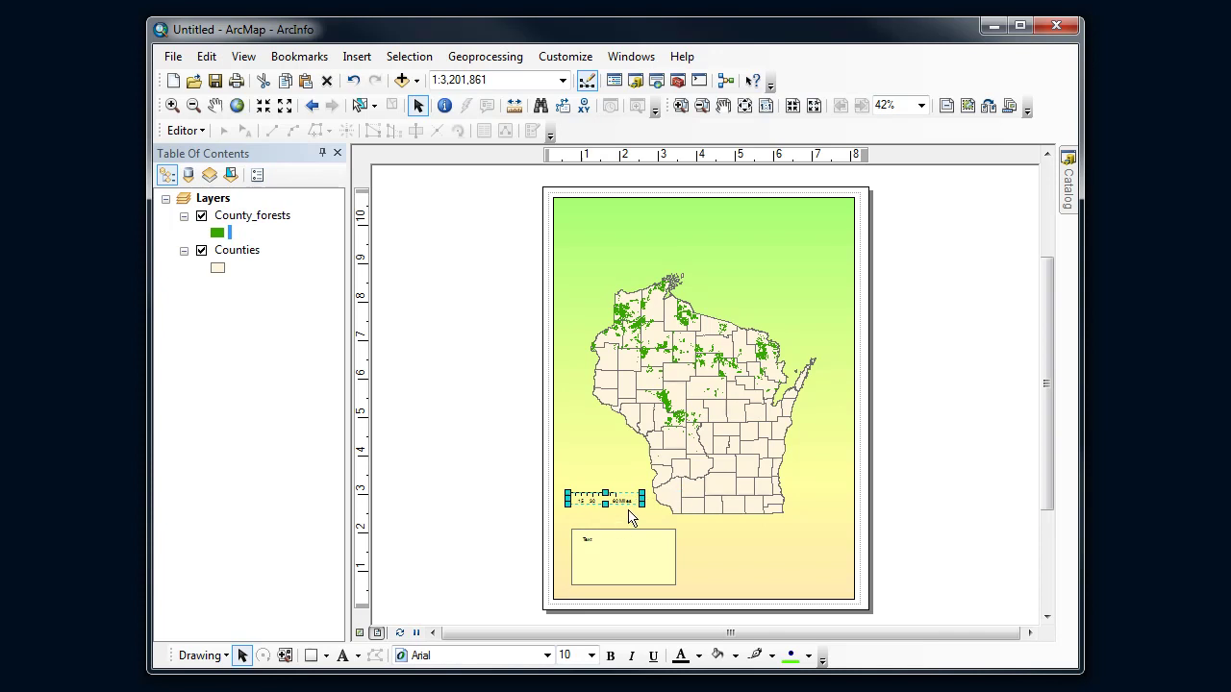
drag(641, 501, 651, 498)
Insert an ESRI North 2 north arrow and place it just above the scale bar
click(598, 473)
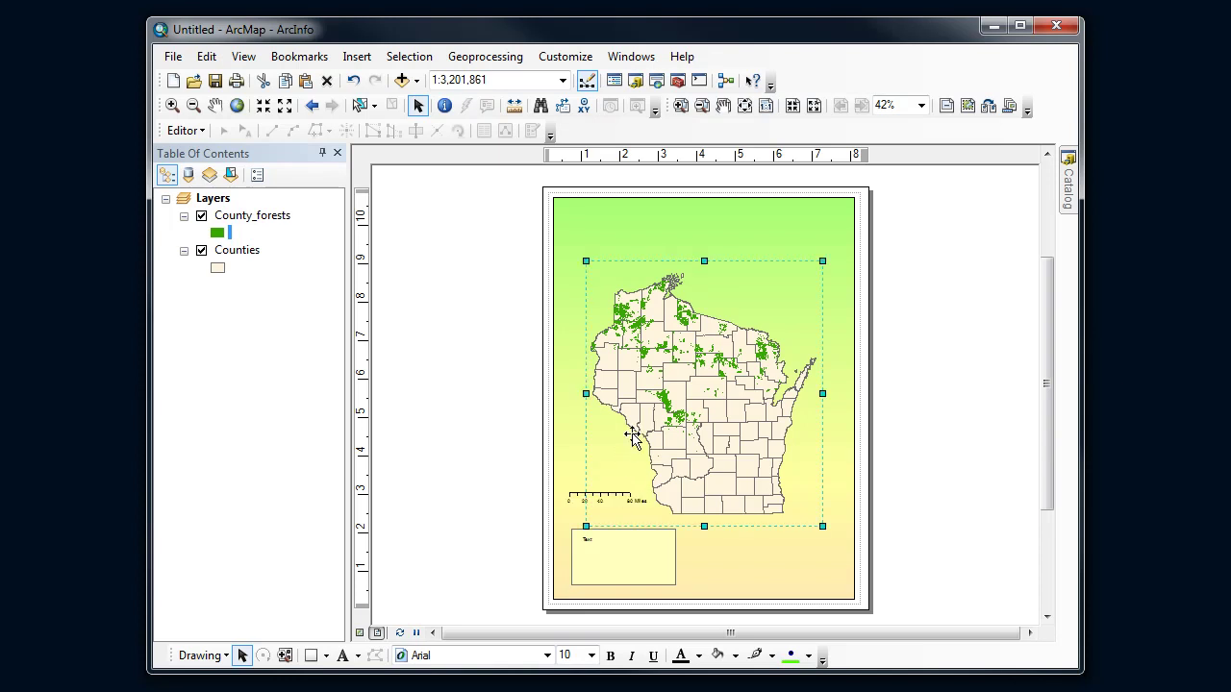
click(362, 56)
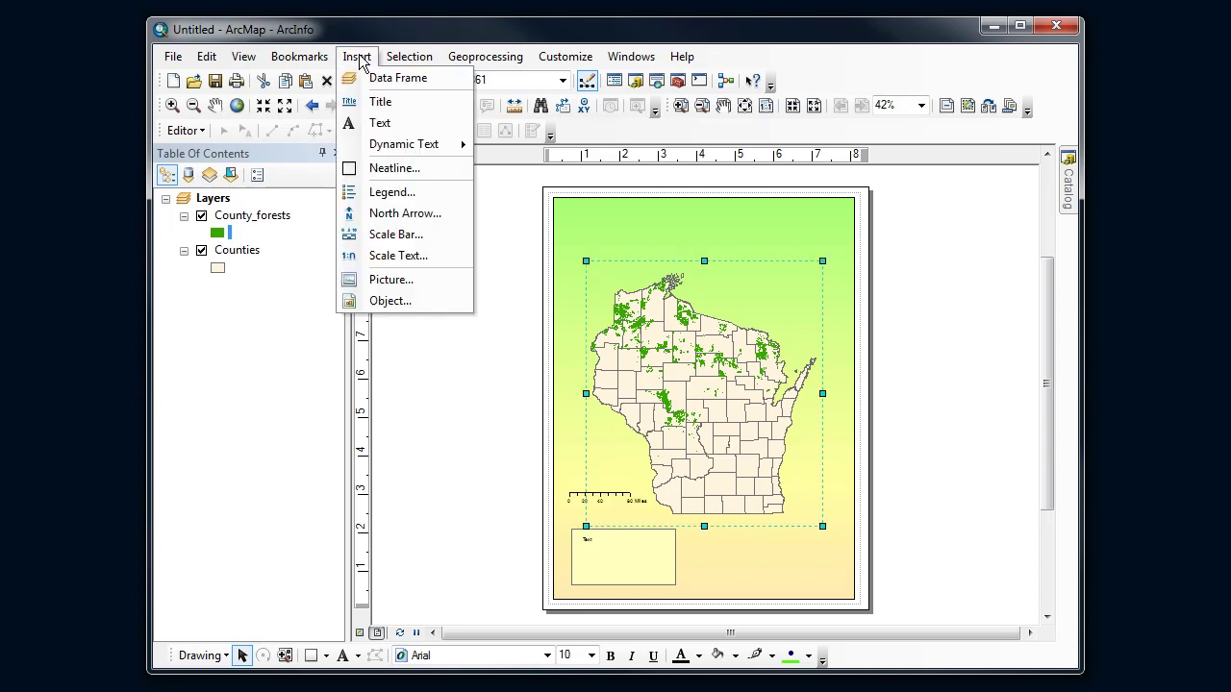
click(396, 215)
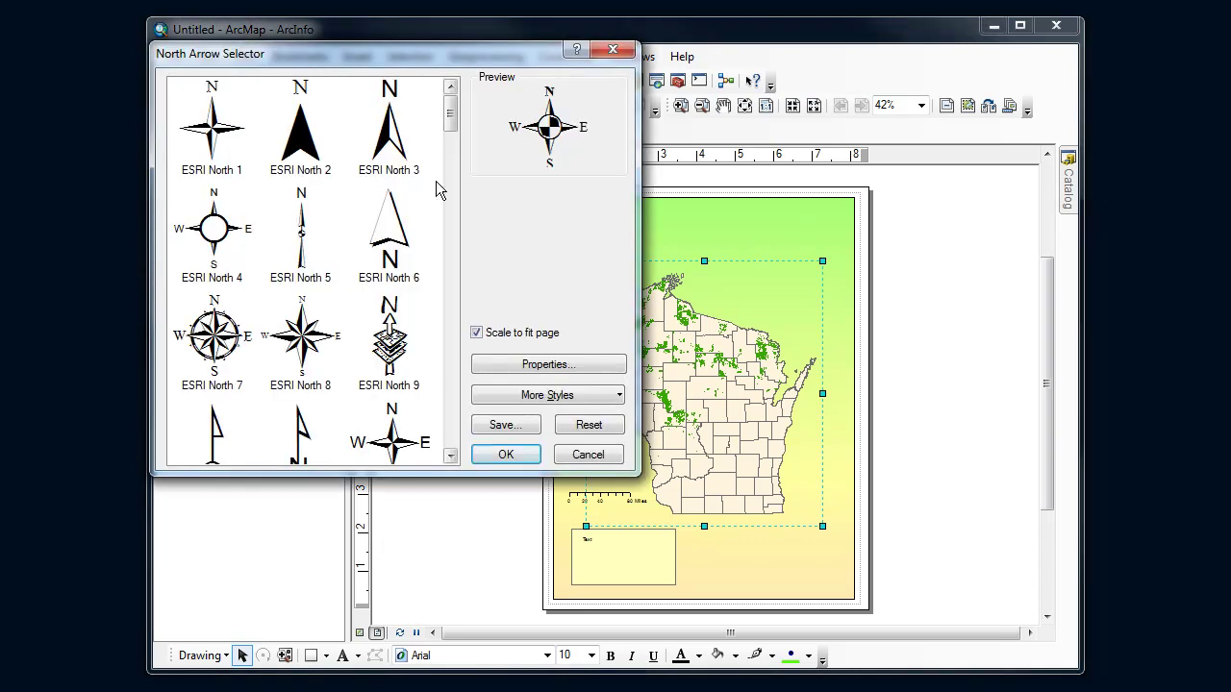
scroll(452, 212, down, 5)
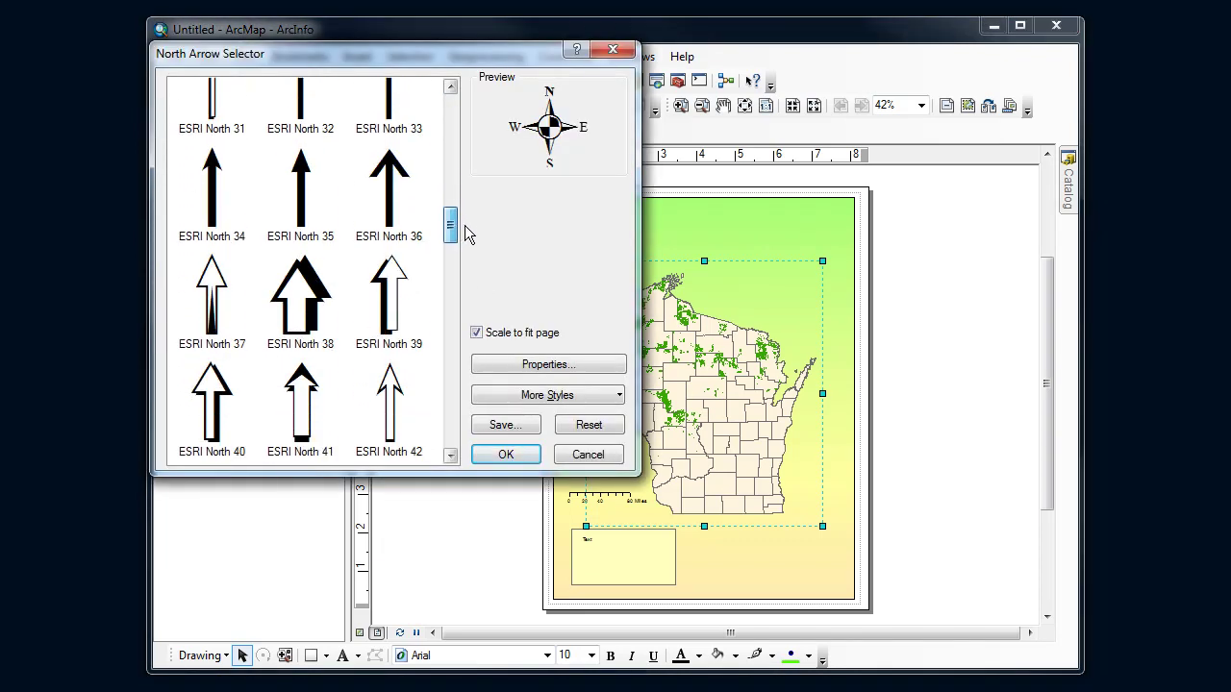
scroll(466, 233, down, 1)
scroll(470, 252, down, 2)
scroll(476, 271, down, 1)
scroll(480, 284, down, 2)
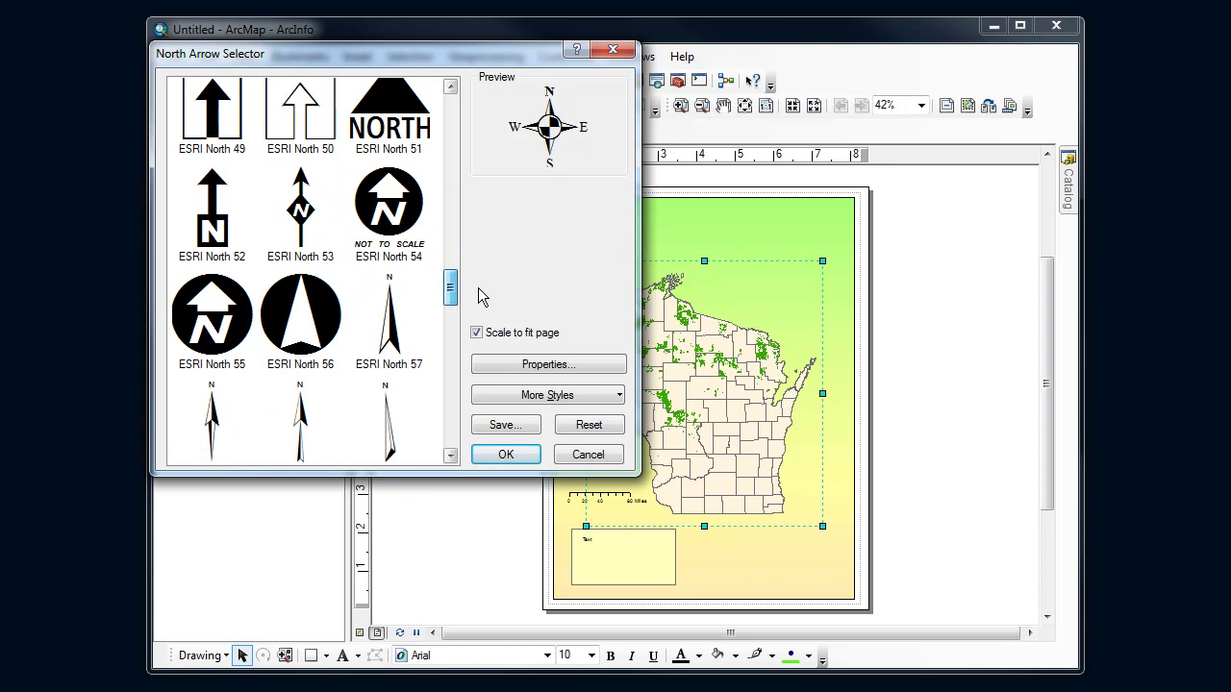
scroll(480, 308, down, 2)
scroll(478, 332, down, 3)
scroll(480, 351, down, 1)
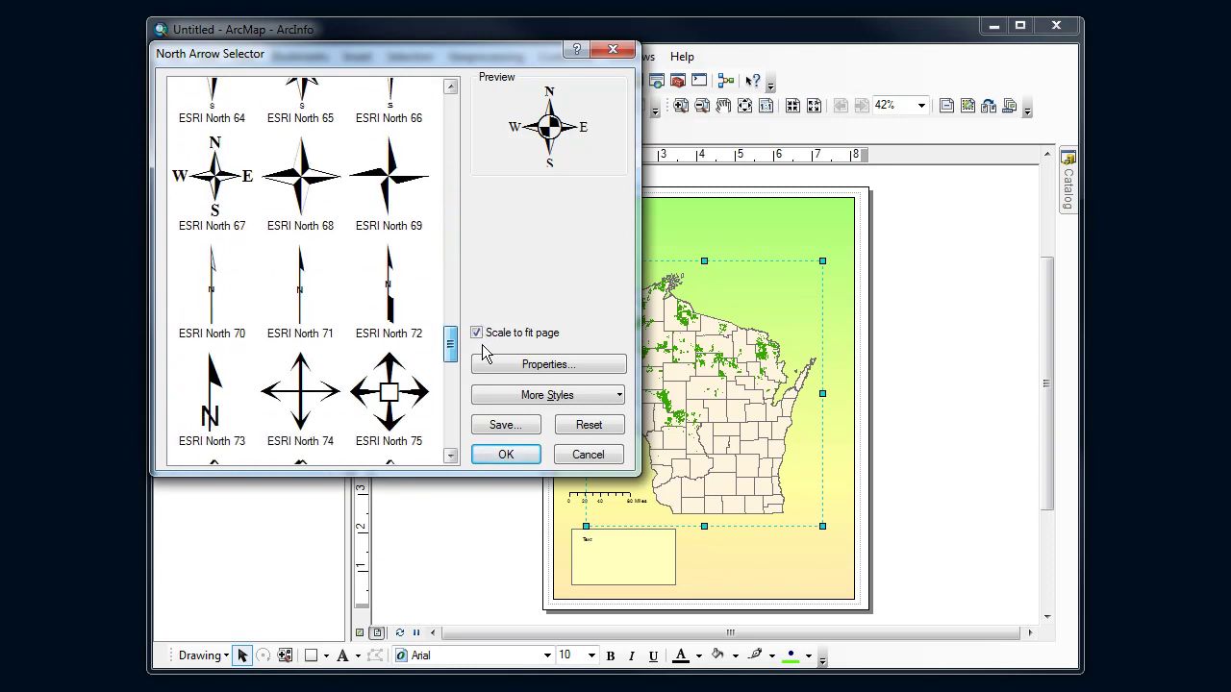
scroll(483, 361, down, 1)
scroll(482, 380, down, 1)
scroll(481, 393, down, 2)
scroll(475, 401, down, 1)
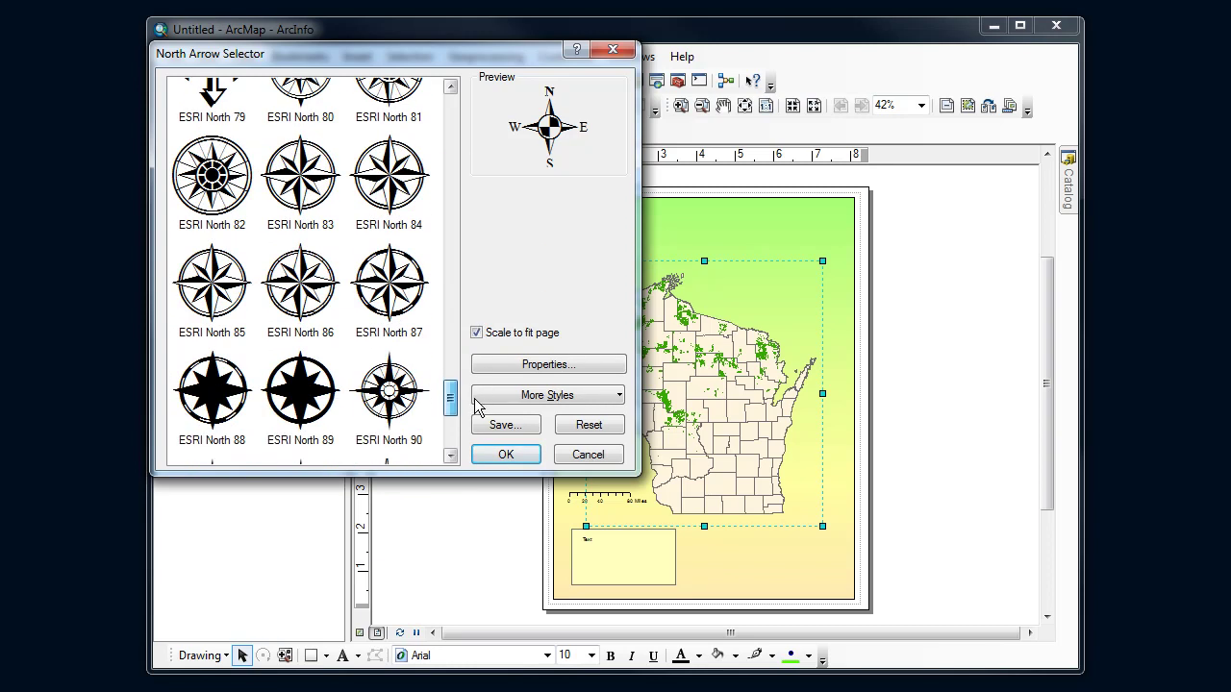
scroll(476, 423, down, 2)
scroll(476, 430, down, 1)
drag(450, 425, 452, 101)
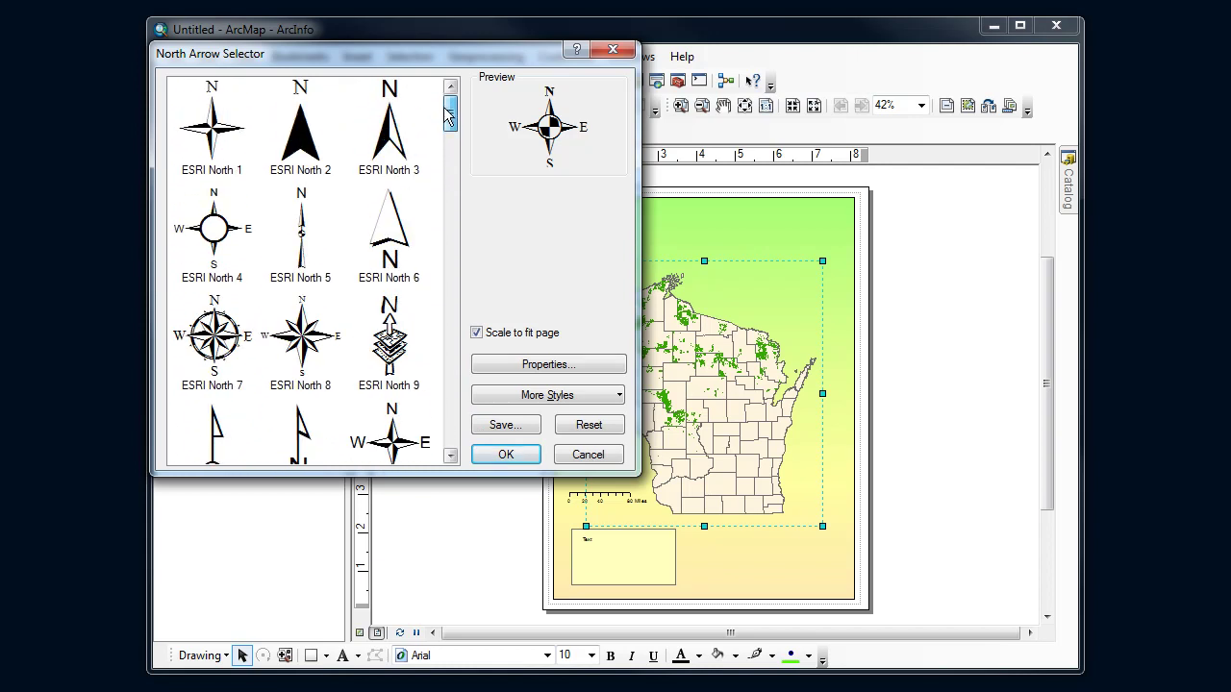
click(303, 144)
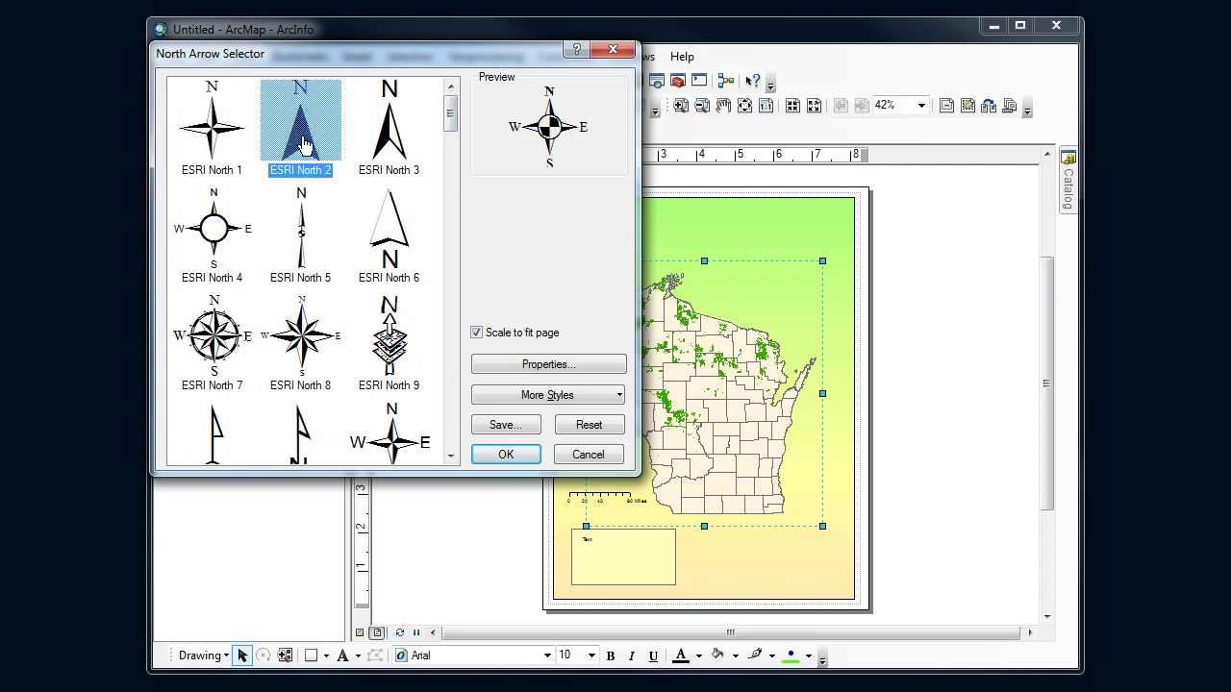
click(506, 456)
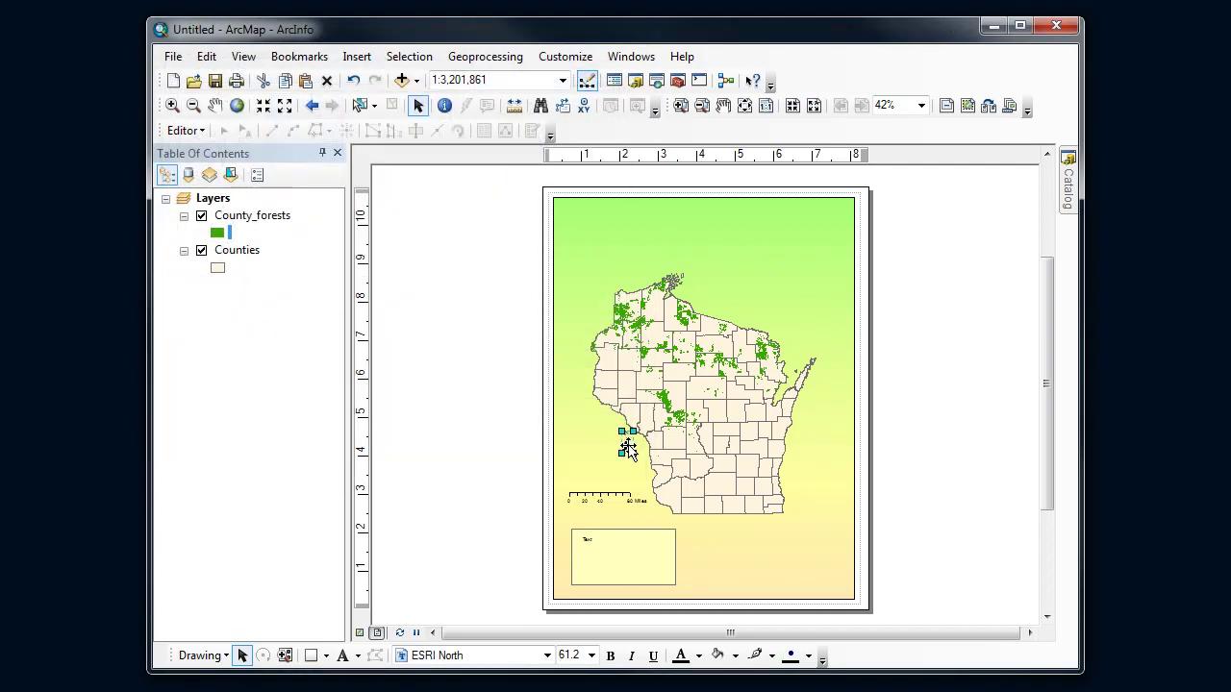
drag(627, 444, 598, 481)
Set the north arrow's colour to gray in its properties
right_click(598, 479)
click(625, 463)
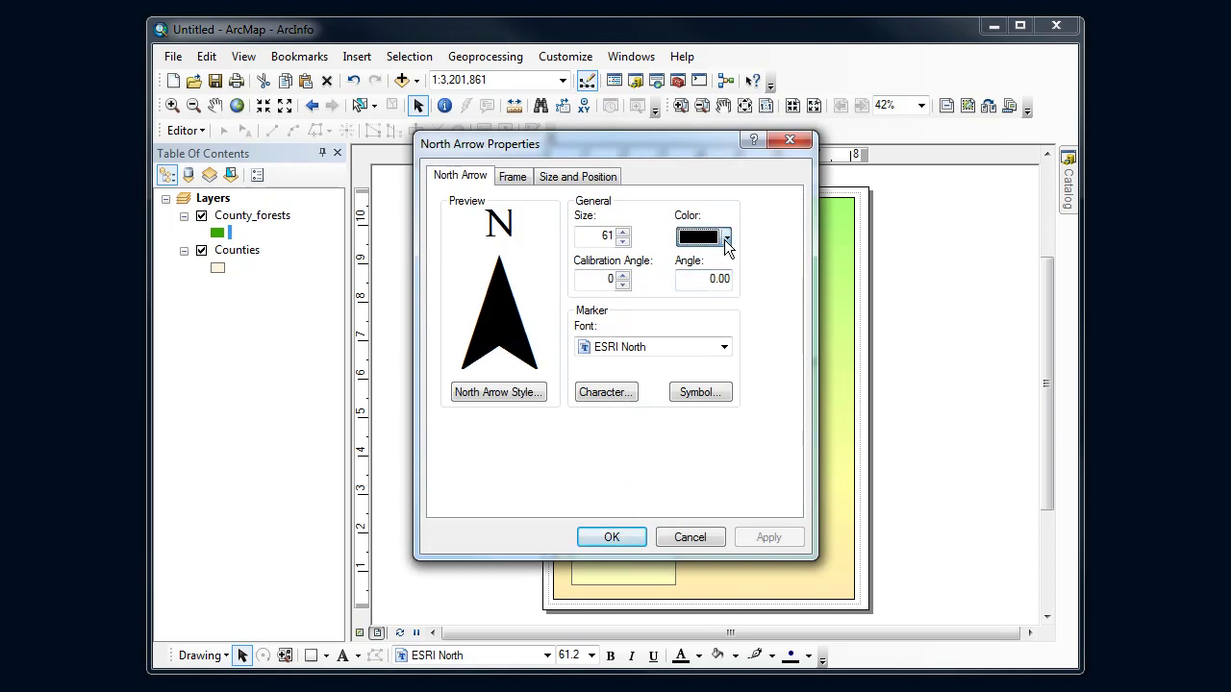
click(726, 238)
click(685, 373)
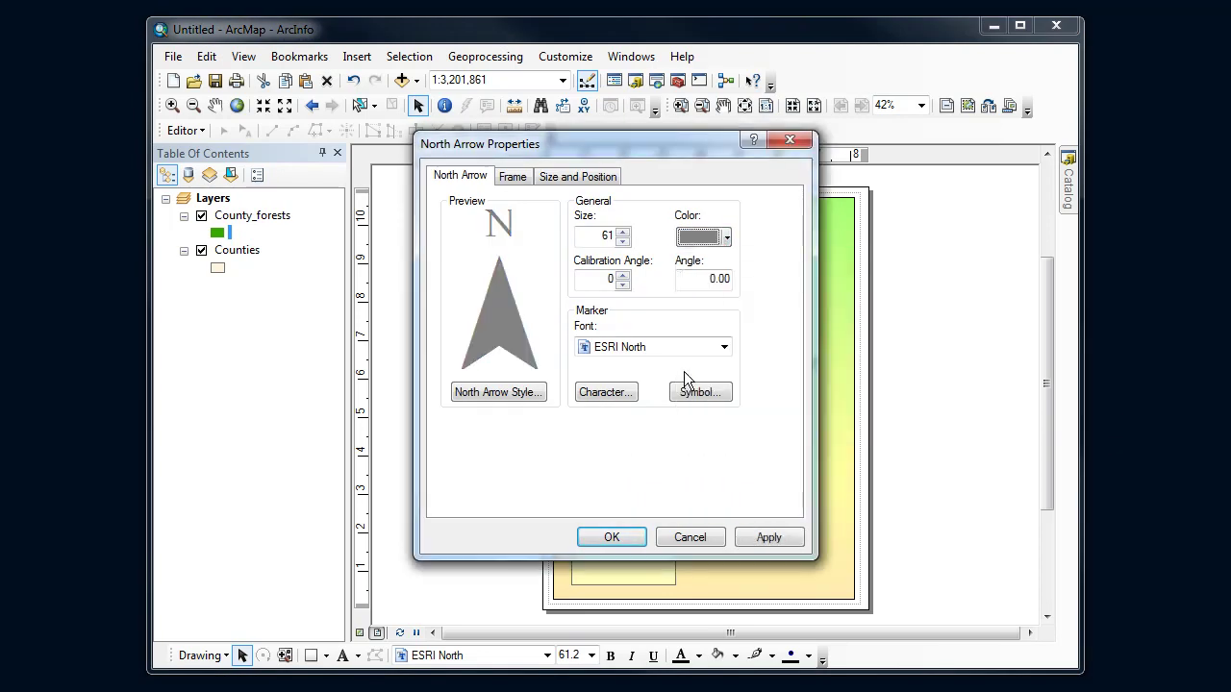
click(612, 537)
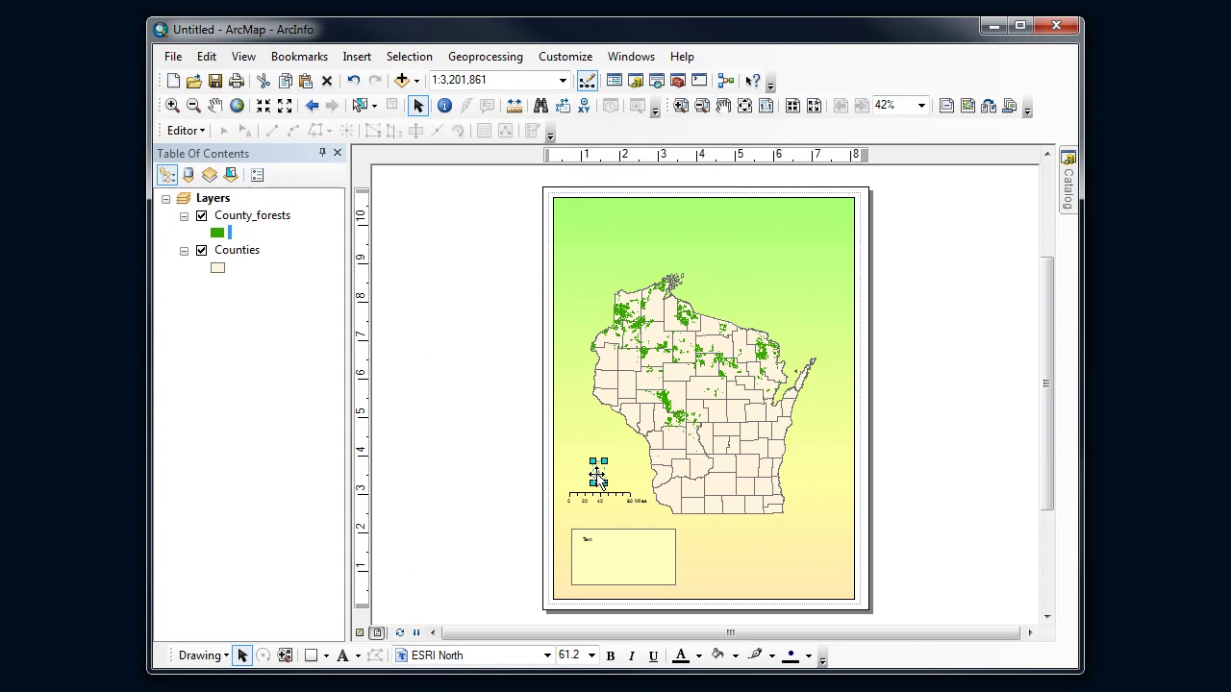
Change the north arrow's colour from gray to brown
right_click(598, 478)
click(630, 460)
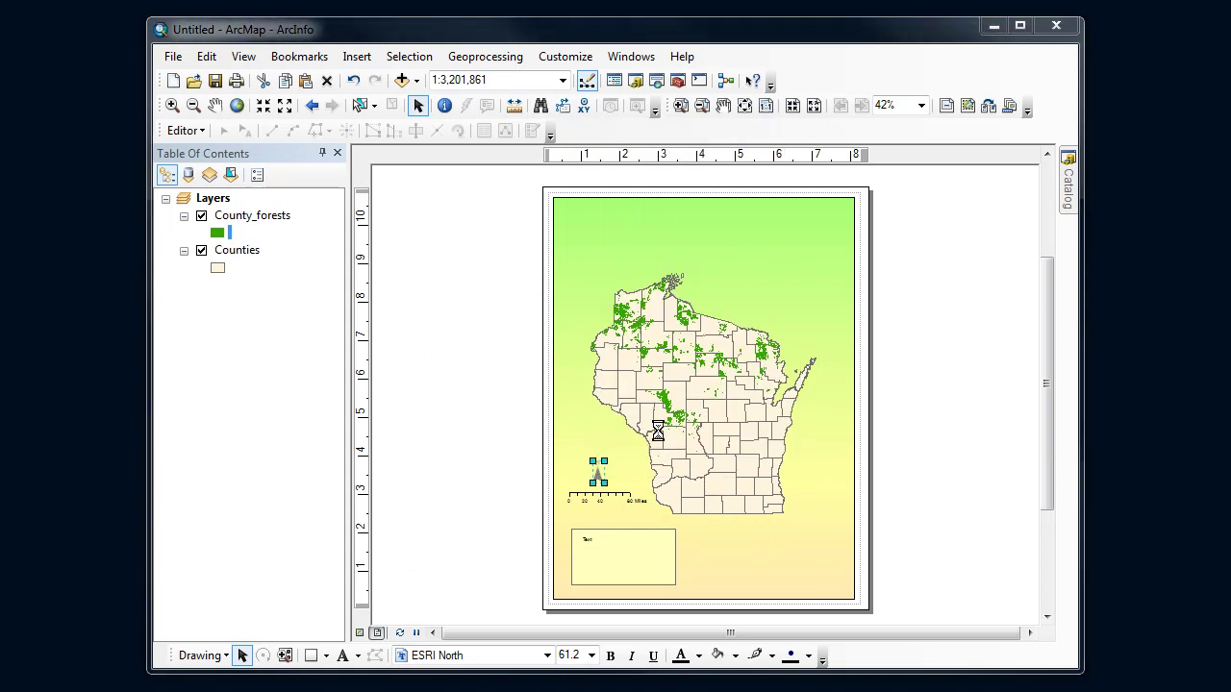
click(723, 240)
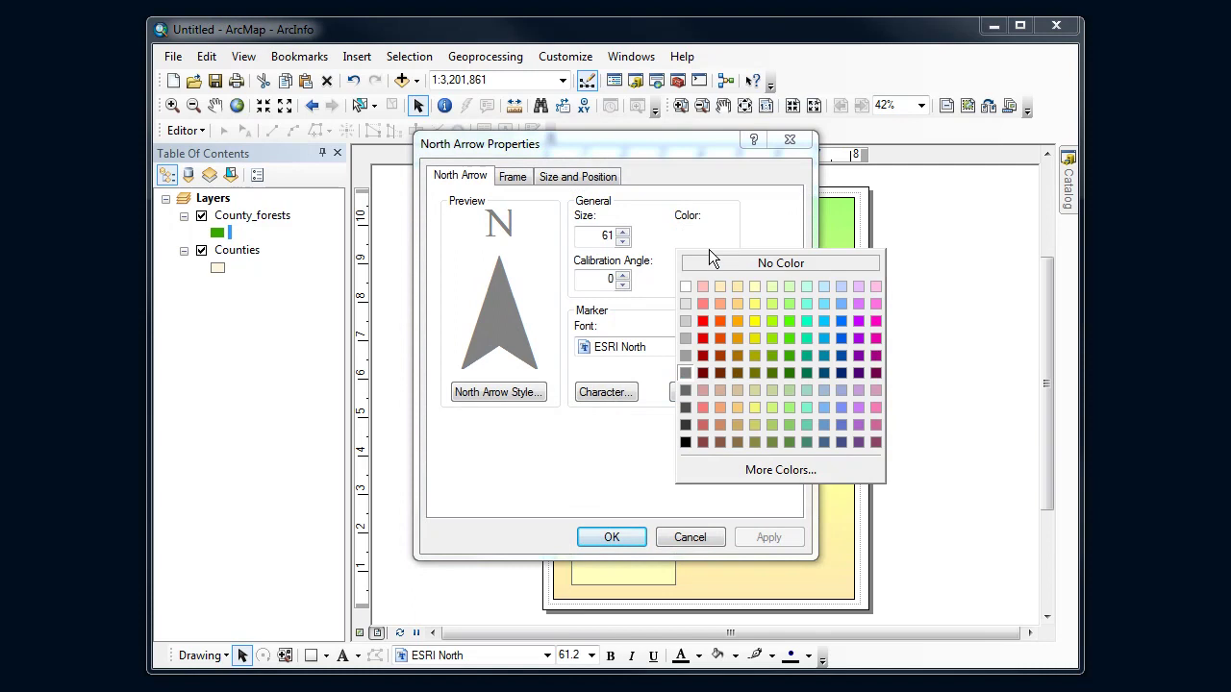
click(738, 374)
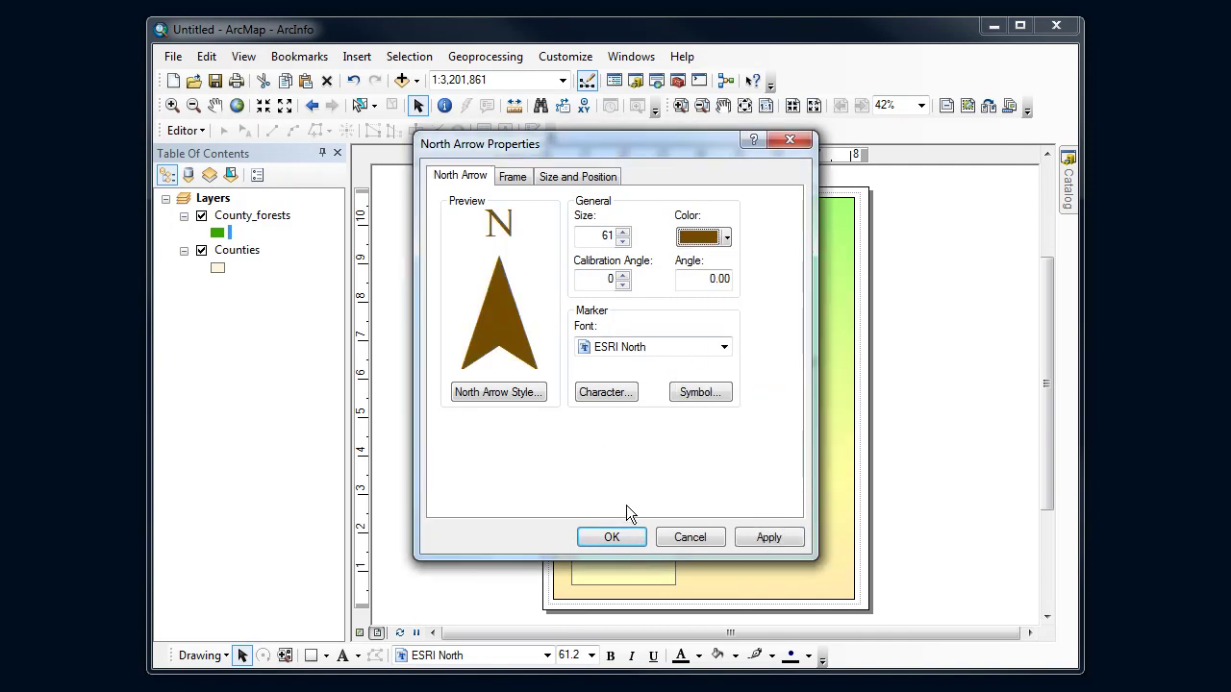
click(625, 537)
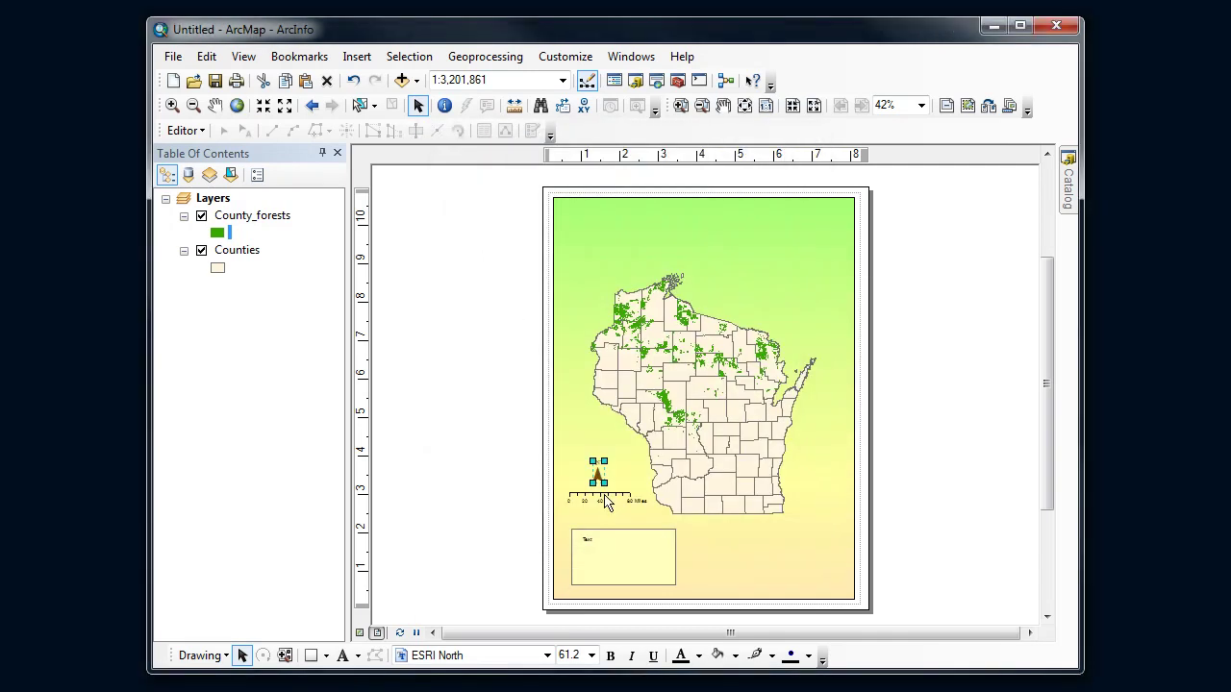
click(606, 500)
Set the scale bar's text colour and bar colour to dark brown
right_click(606, 500)
click(667, 481)
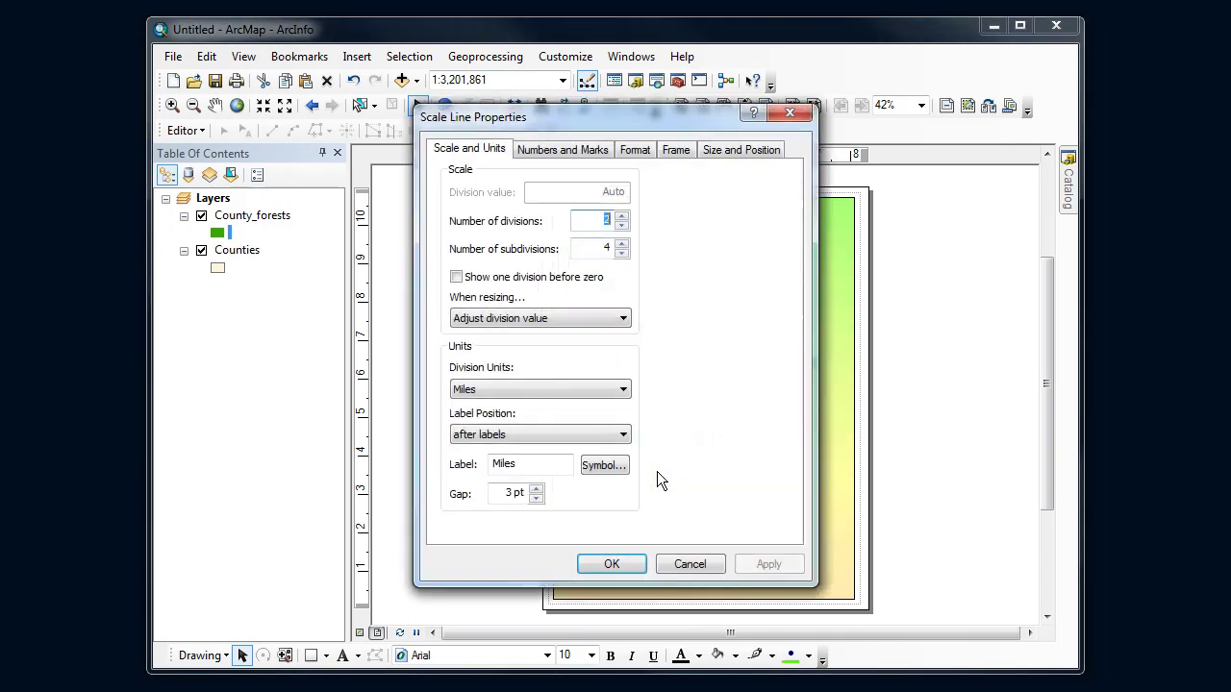
click(647, 152)
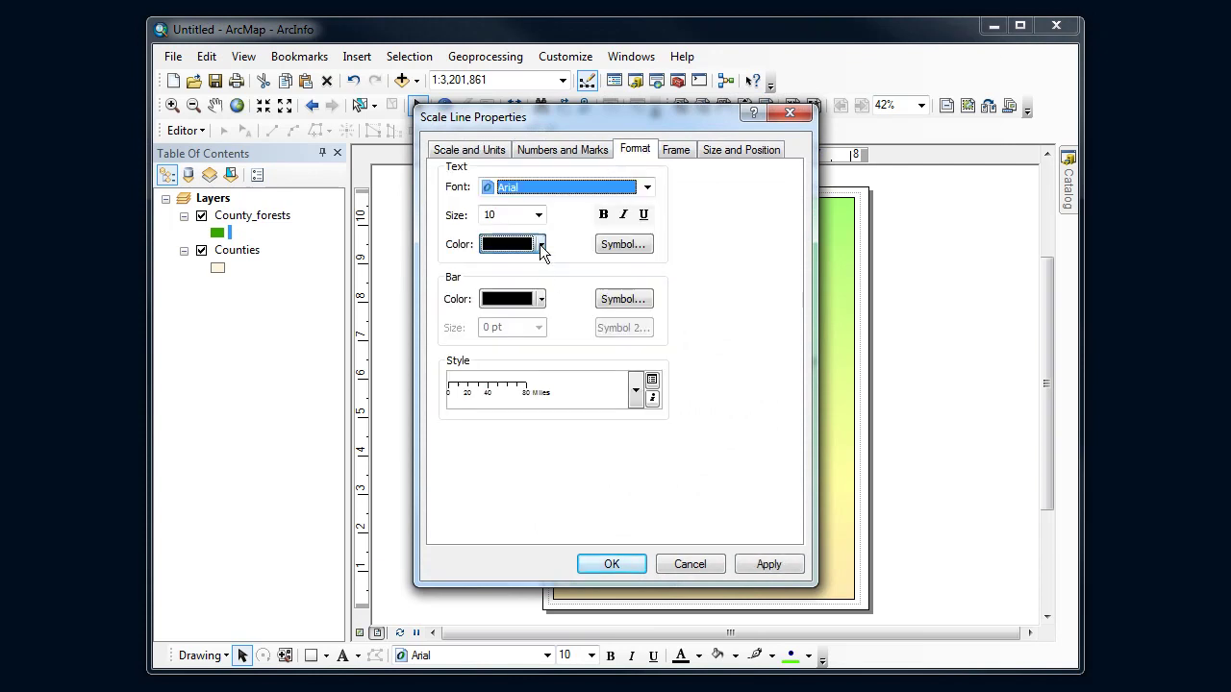
click(540, 245)
click(550, 382)
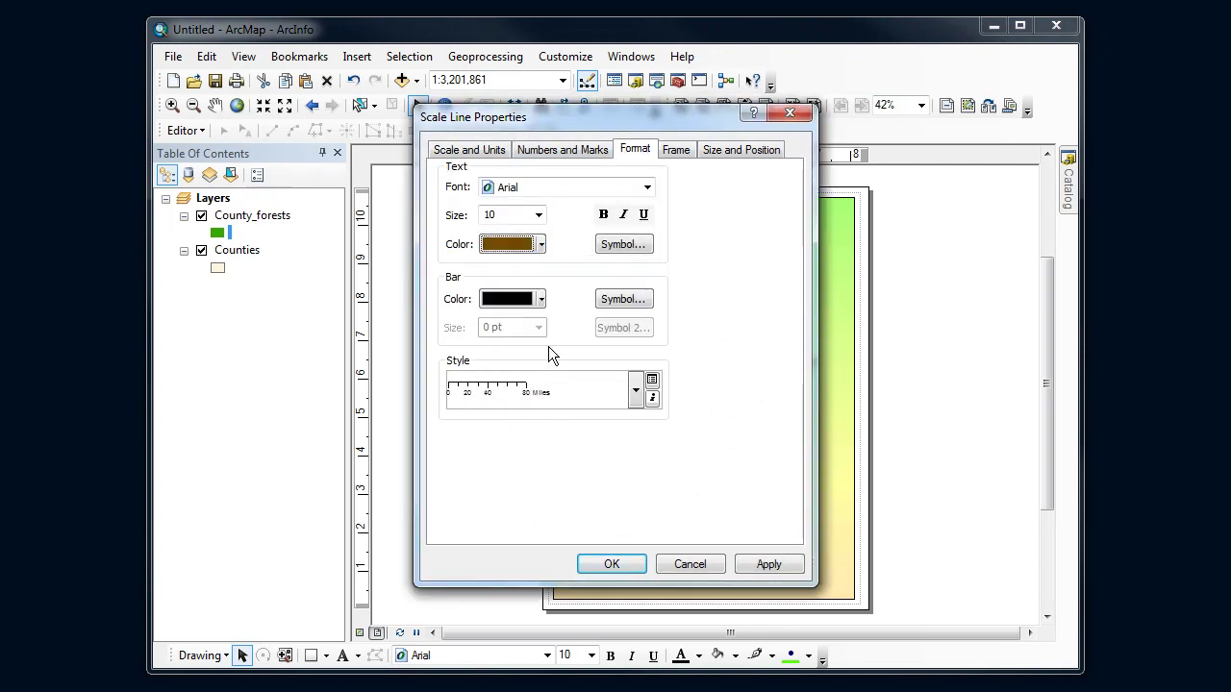
click(540, 300)
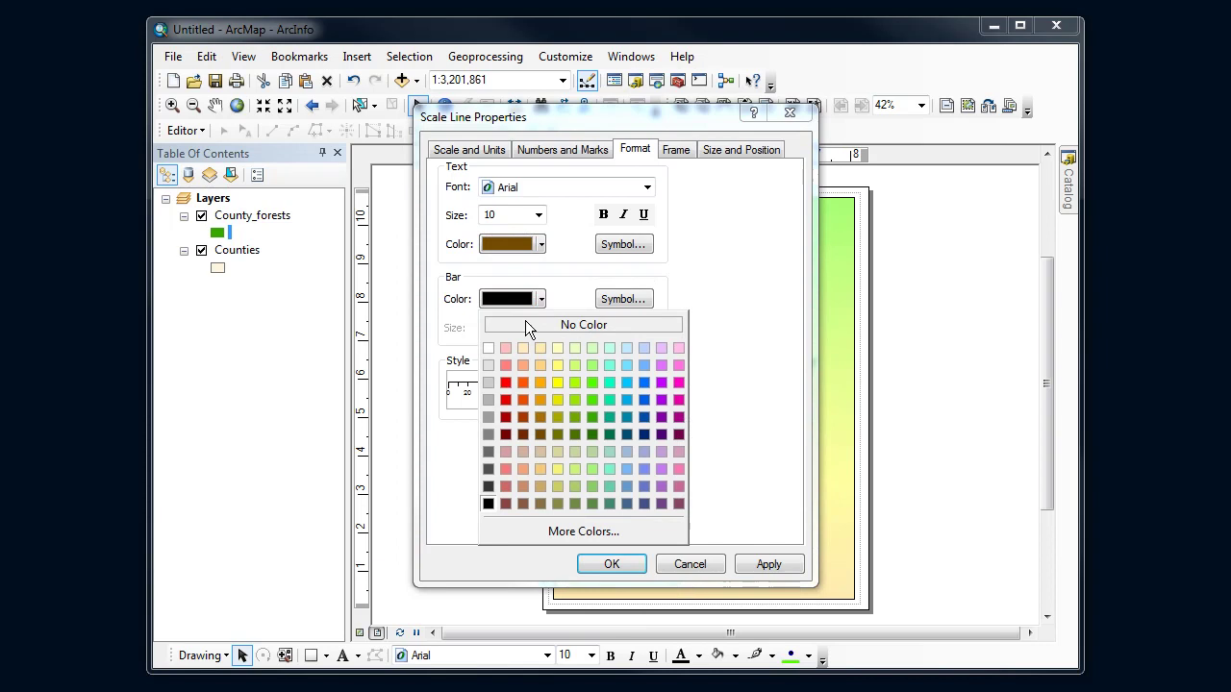
click(542, 427)
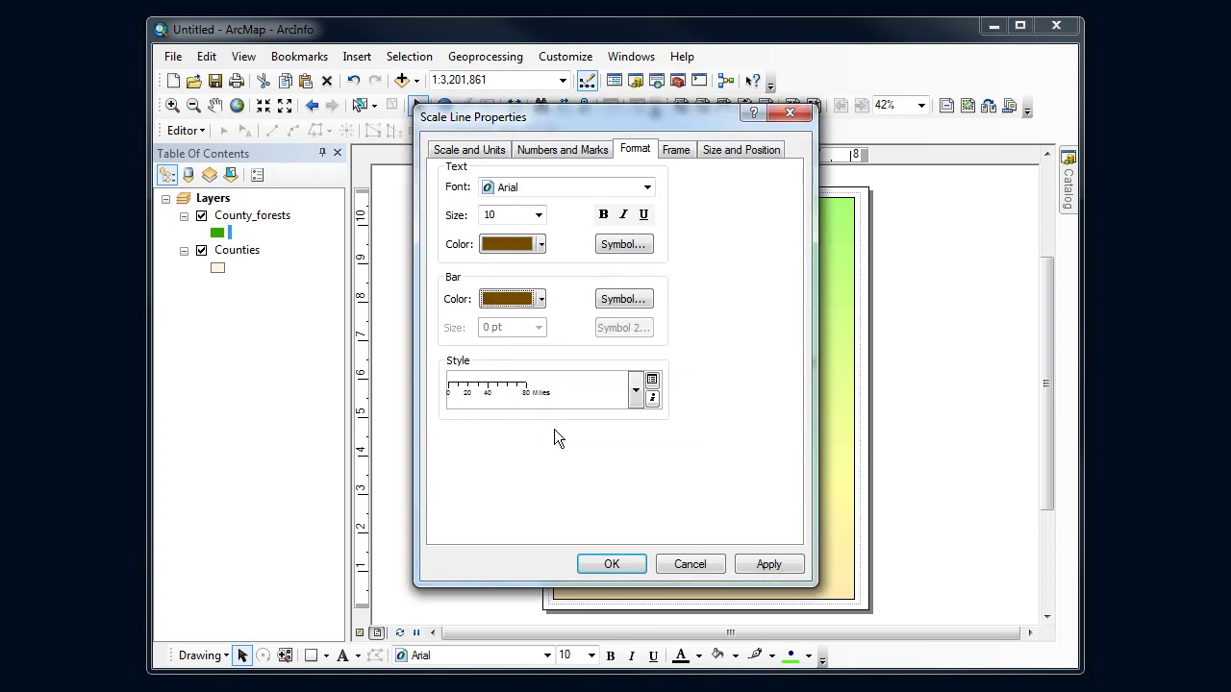
click(766, 566)
click(613, 565)
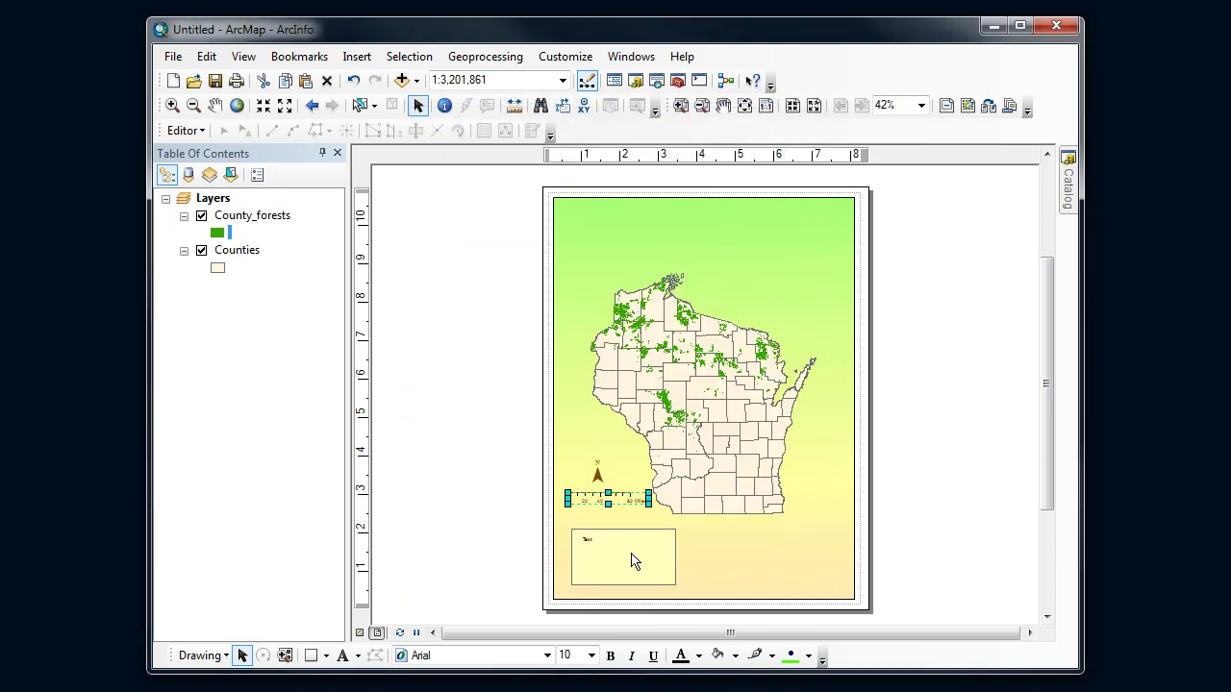
click(619, 484)
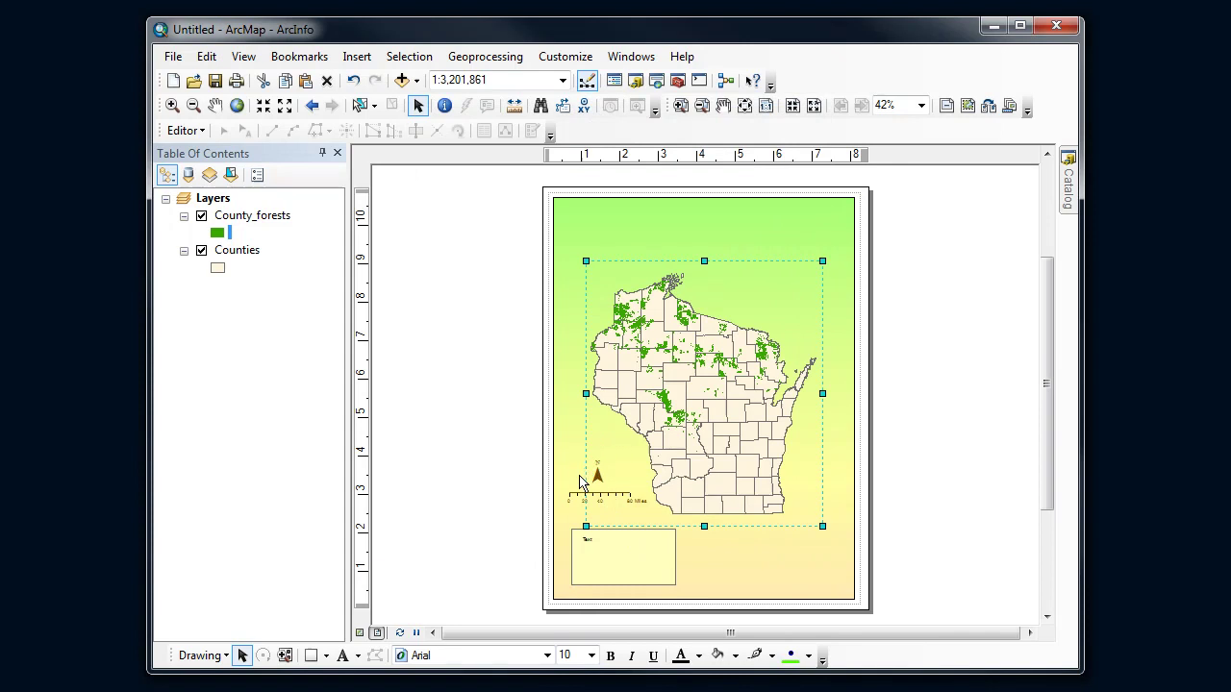